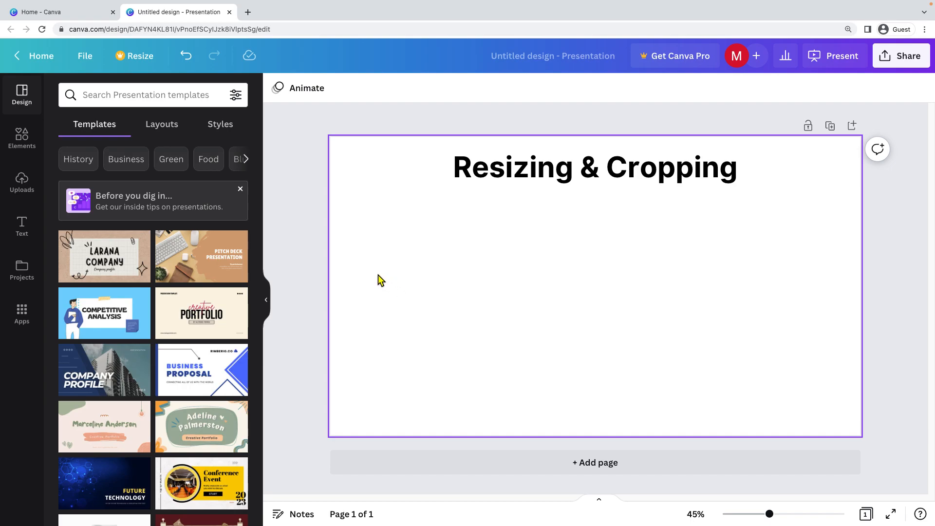
{"action": "left_click", "coordinate": [521, 175]}
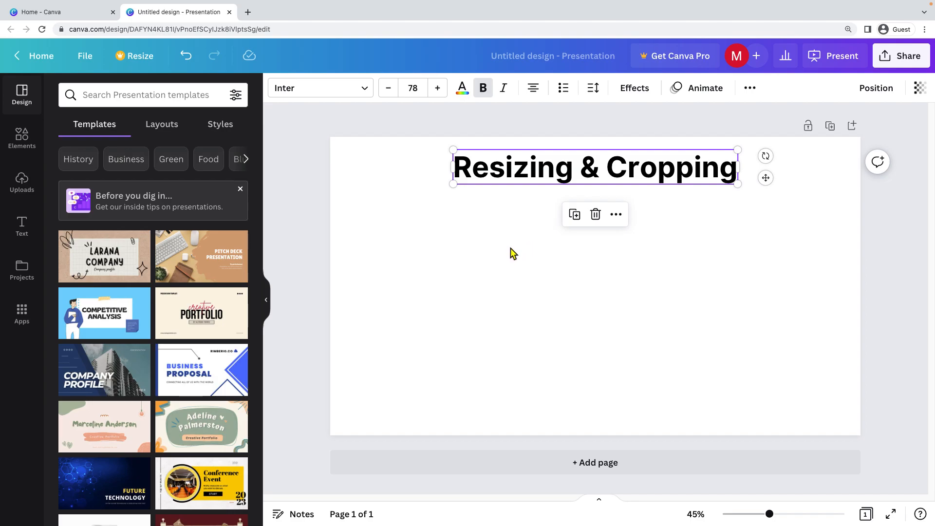
{"action": "left_click", "coordinate": [511, 249]}
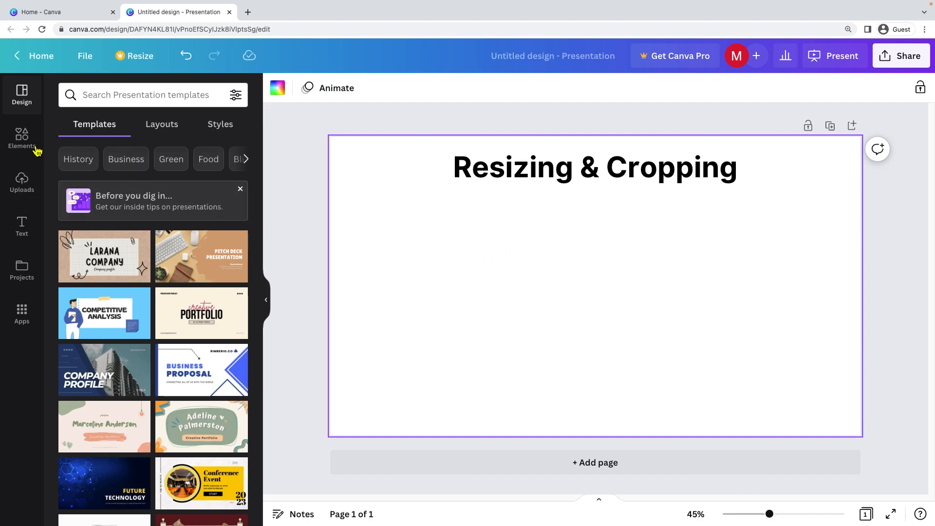
- Search the elements library for "new year" and show all of its photo results
{"action": "left_click", "coordinate": [21, 140]}
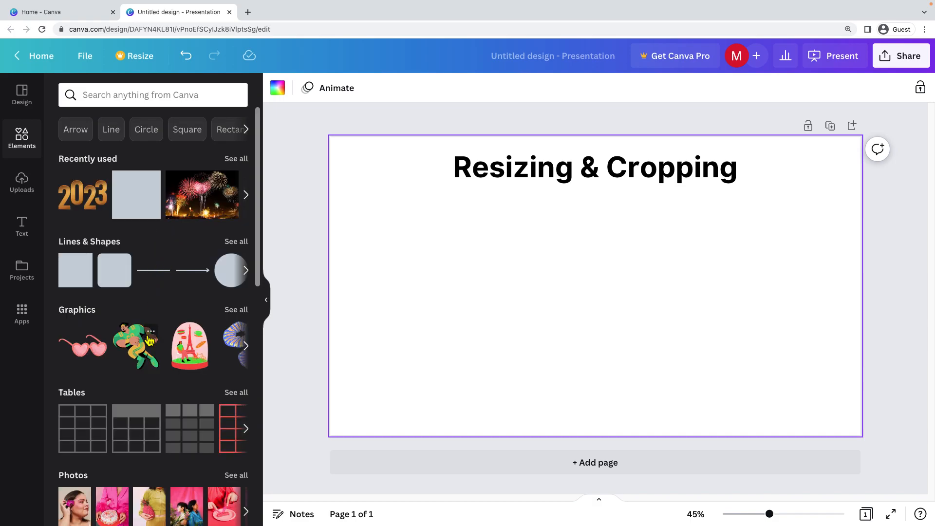
{"action": "left_click", "coordinate": [150, 93]}
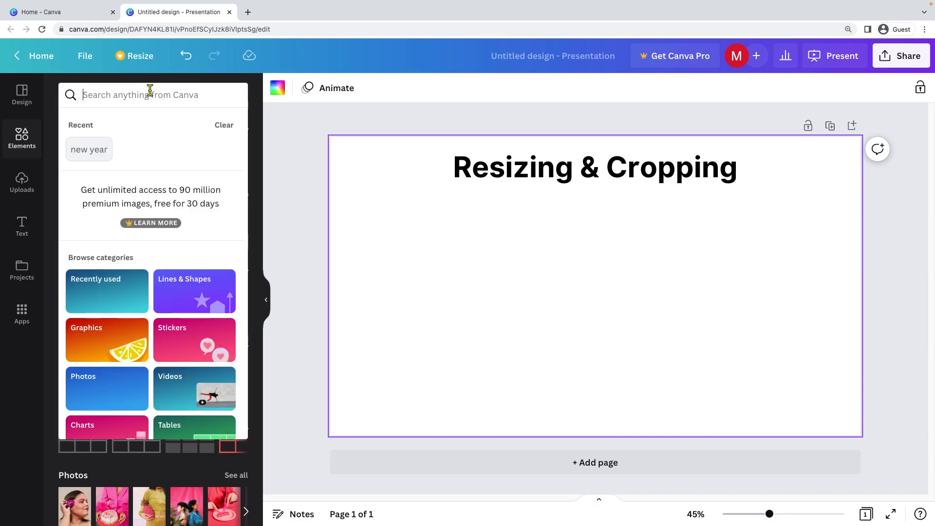
{"action": "left_click", "coordinate": [93, 149]}
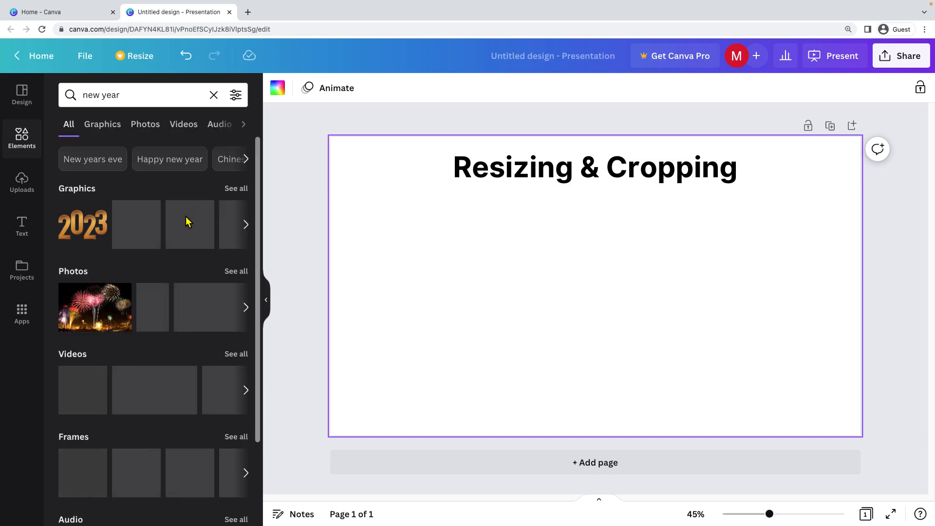
{"action": "left_click", "coordinate": [233, 273]}
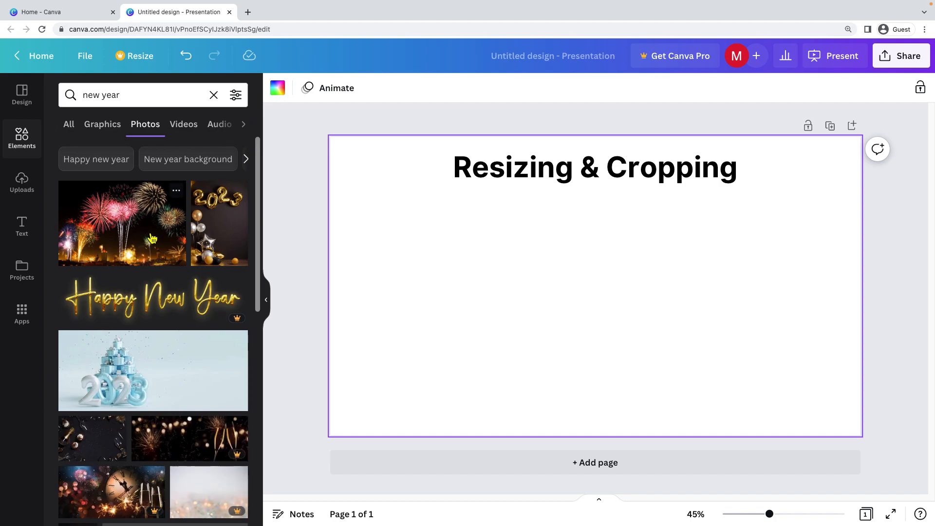
- Add the first fireworks photo to the slide and move it down just below the "Resizing & Cropping" title
{"action": "left_click", "coordinate": [146, 234]}
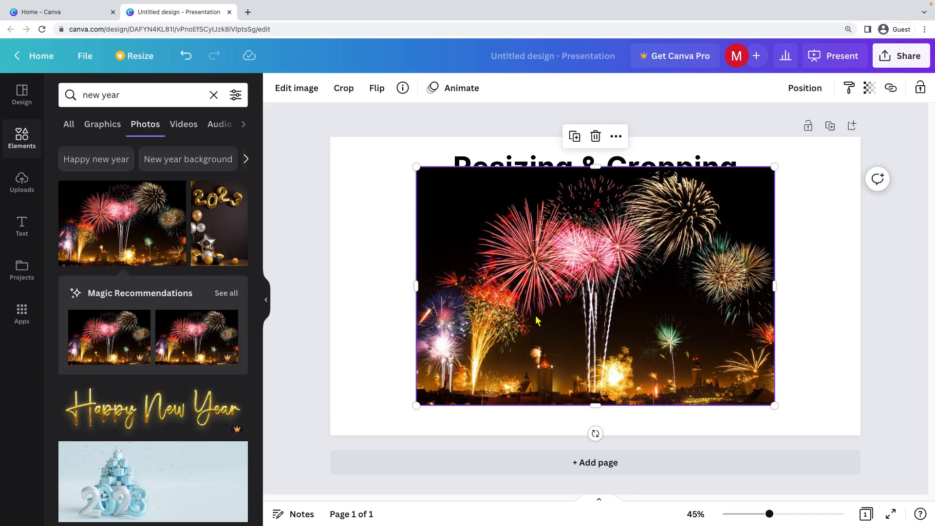
{"action": "left_click_drag", "start_coordinate": [636, 308], "coordinate": [635, 329]}
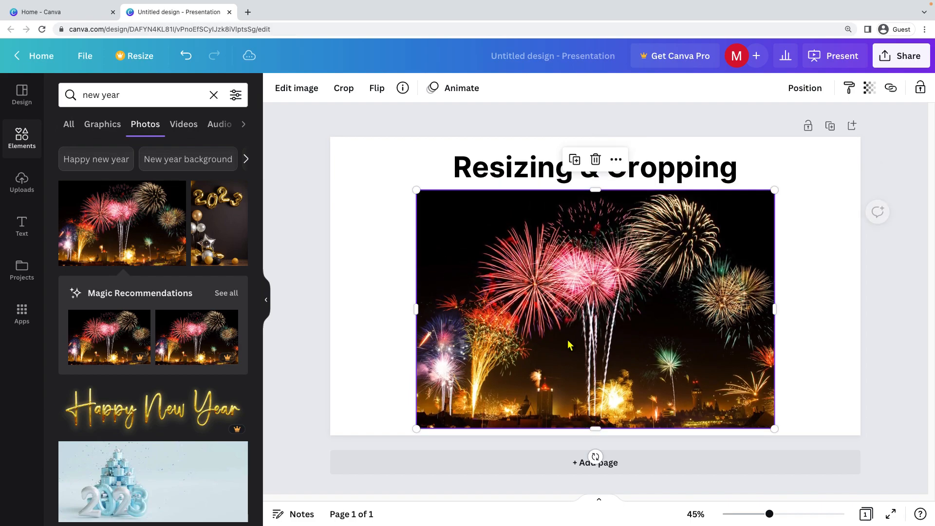
{"action": "left_click", "coordinate": [373, 308]}
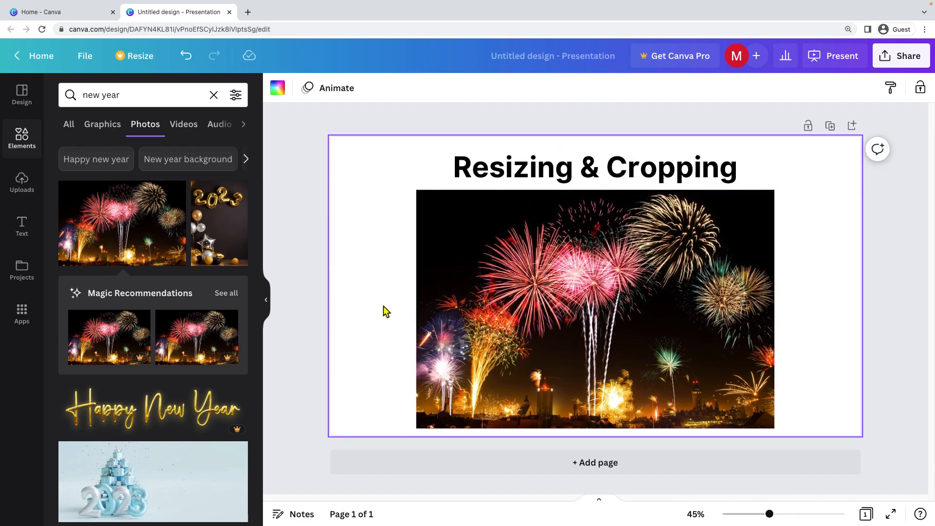
- Check the presentation's pixel dimensions in the design information
{"action": "left_click", "coordinate": [551, 289]}
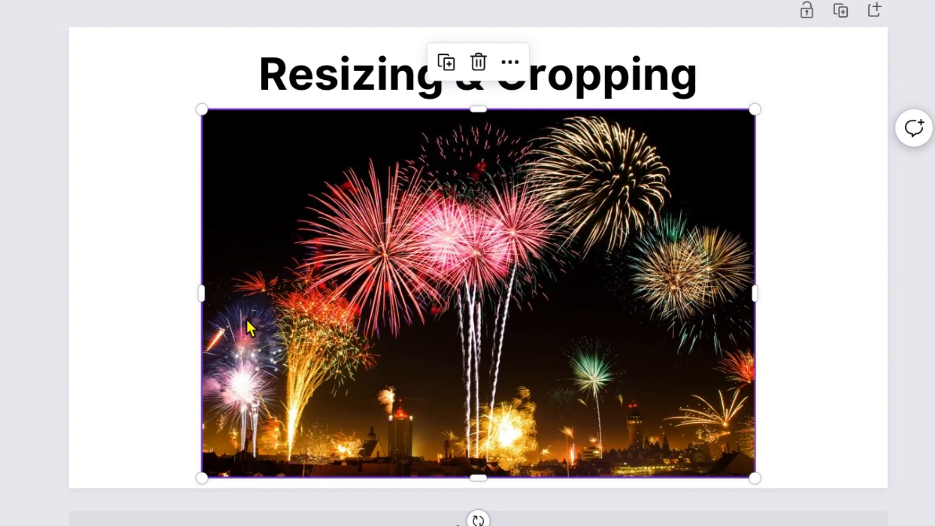
{"action": "left_click", "coordinate": [178, 307]}
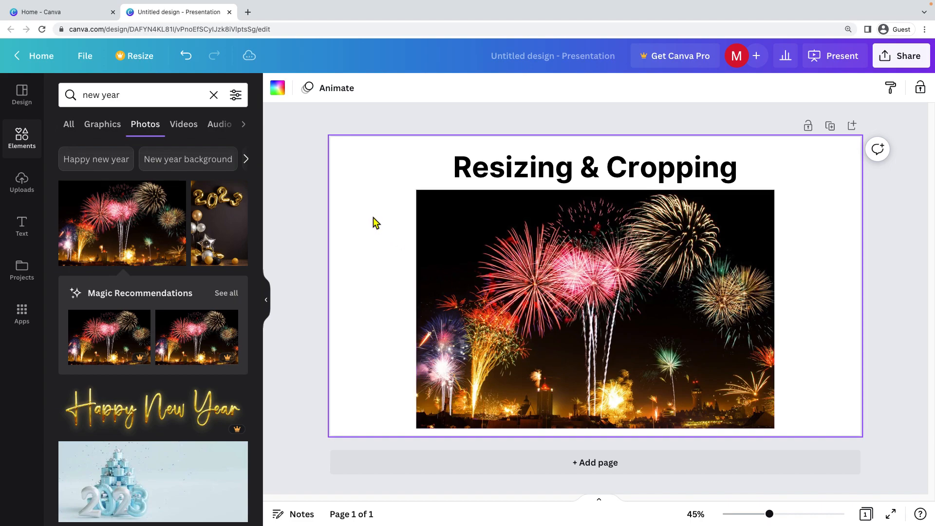
{"action": "left_click", "coordinate": [84, 56]}
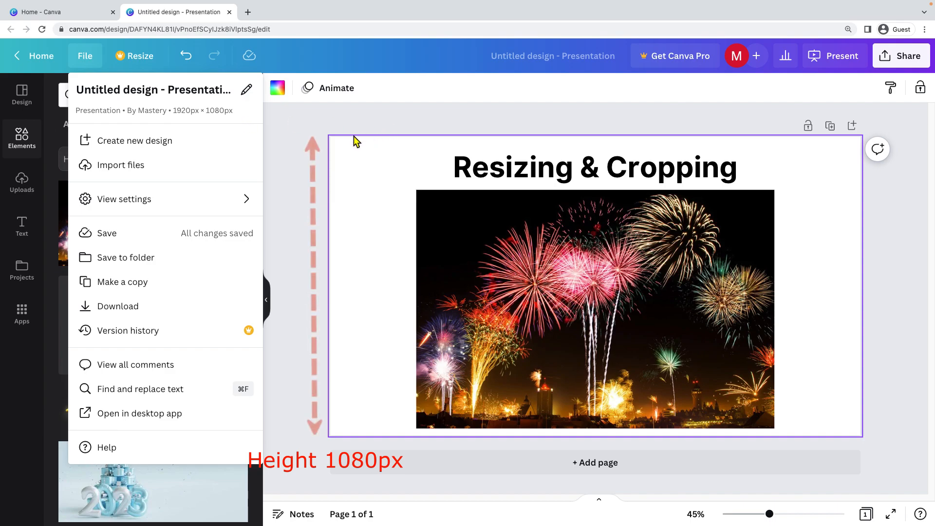
{"action": "left_click", "coordinate": [347, 329]}
- Try cropping the fireworks photo from its bottom edge to about 549 px high, restore its height, and crop its left edge slightly
{"action": "left_click", "coordinate": [440, 316]}
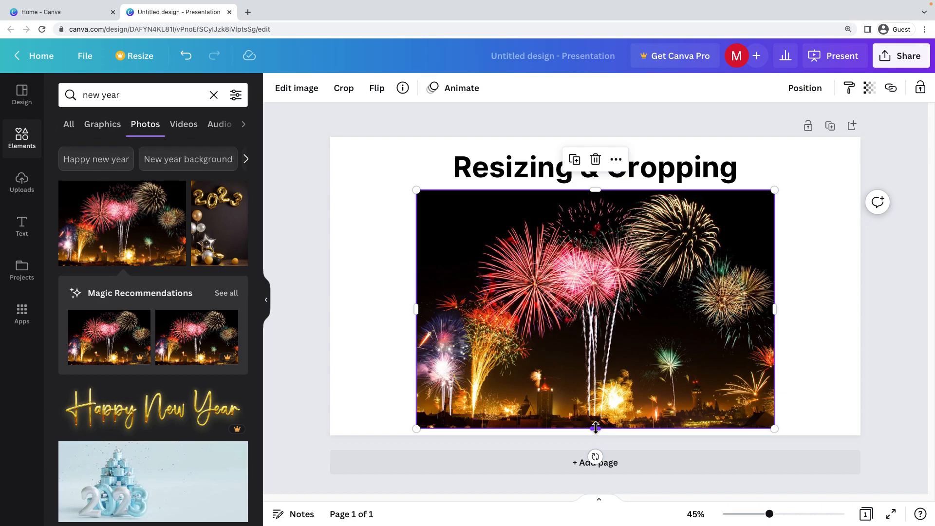
{"action": "left_click_drag", "start_coordinate": [595, 428], "coordinate": [598, 341]}
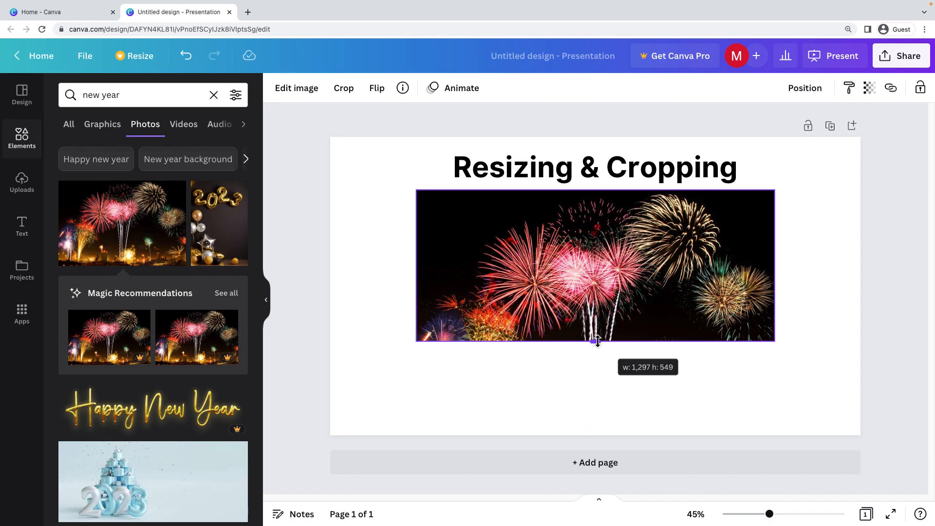
{"action": "left_click_drag", "start_coordinate": [598, 336], "coordinate": [600, 427]}
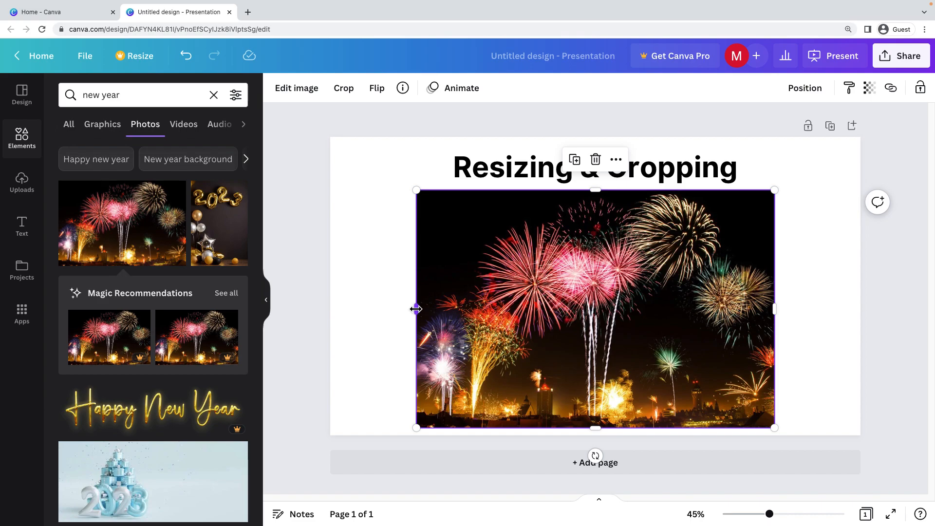
{"action": "mouse_move", "coordinate": [416, 309]}
{"action": "left_mouse_down"}
{"action": "mouse_move", "coordinate": [520, 307]}
{"action": "mouse_move", "coordinate": [411, 305]}
{"action": "mouse_move", "coordinate": [420, 306]}
{"action": "left_mouse_up"}
- Replace the cropped photo with a fresh copy of the same fireworks photo, placed just below the title
{"action": "key", "text": "Delete"}
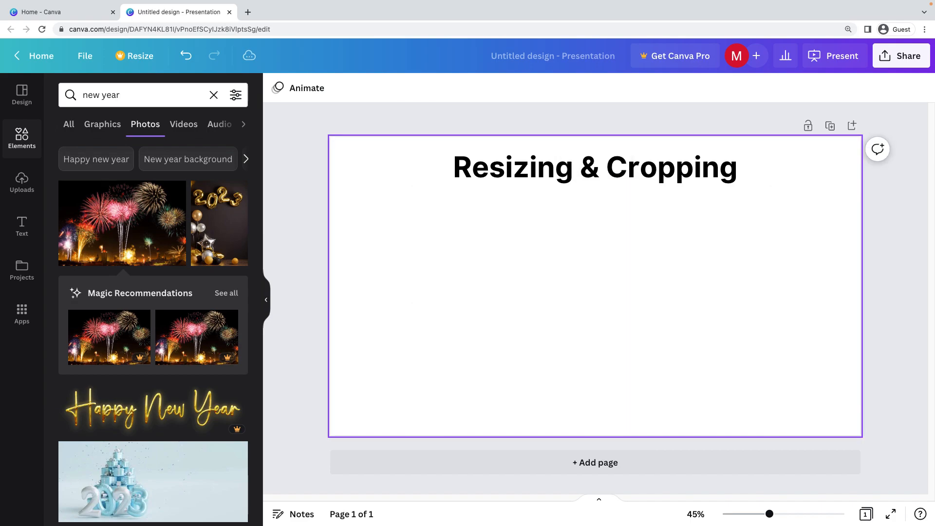
{"action": "left_click", "coordinate": [116, 237]}
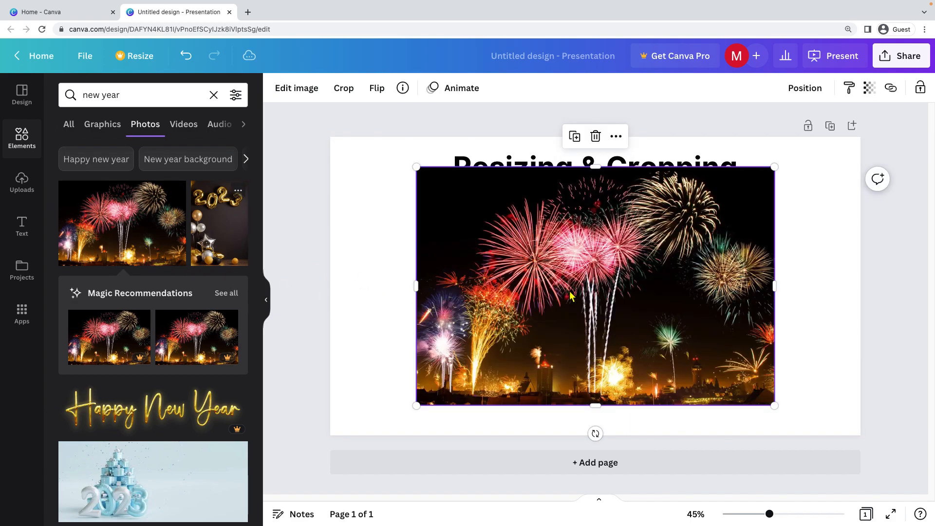
{"action": "left_click_drag", "start_coordinate": [653, 285], "coordinate": [652, 308]}
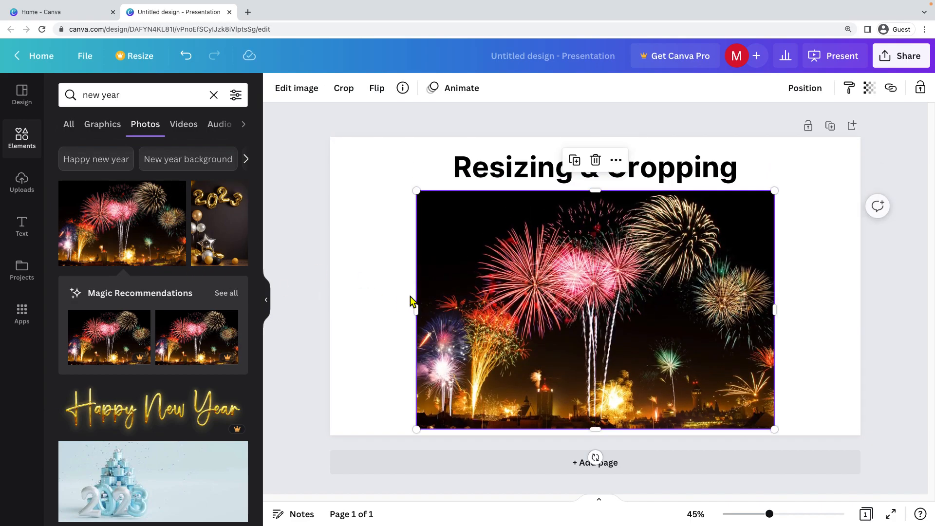
{"action": "left_click", "coordinate": [374, 290]}
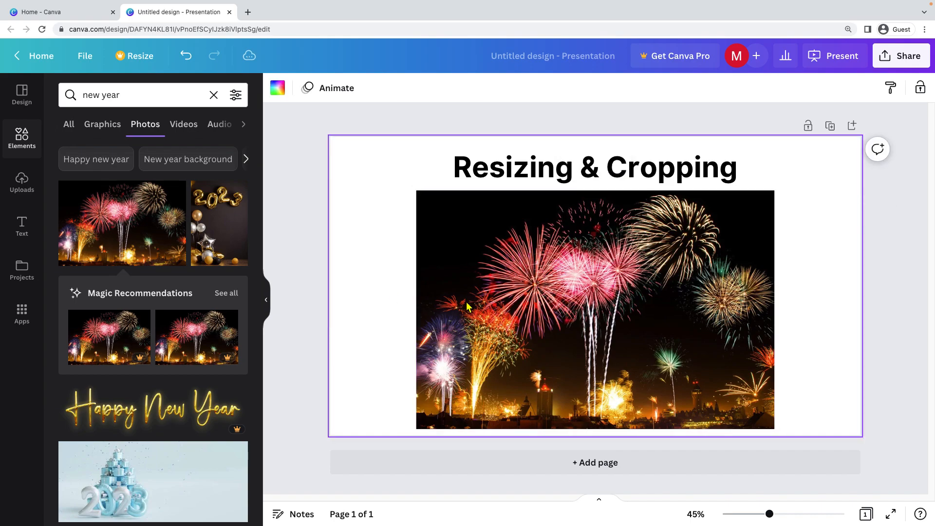
- Scale the fireworks photo from its upper-right corner down to about 307 × 205 px, and enlarge it again to nearly its original size
{"action": "left_click", "coordinate": [596, 331]}
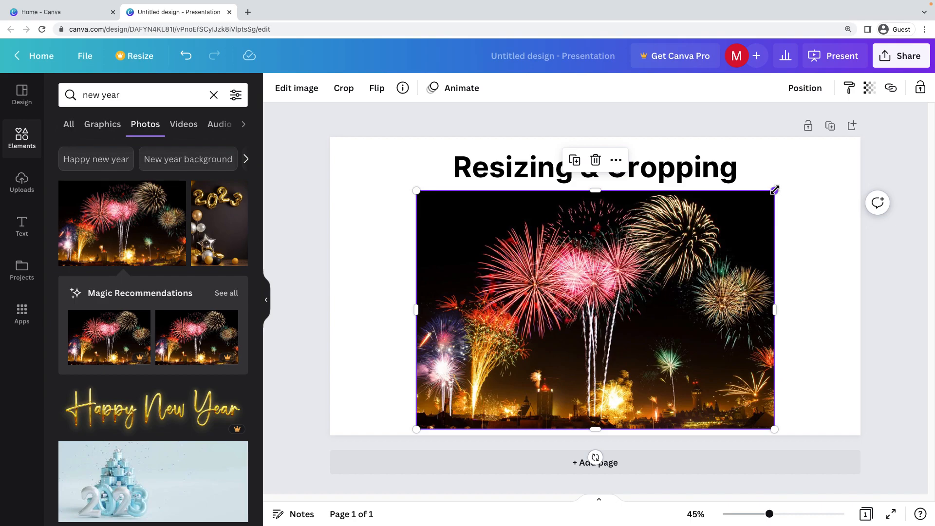
{"action": "left_click_drag", "start_coordinate": [772, 194], "coordinate": [558, 348]}
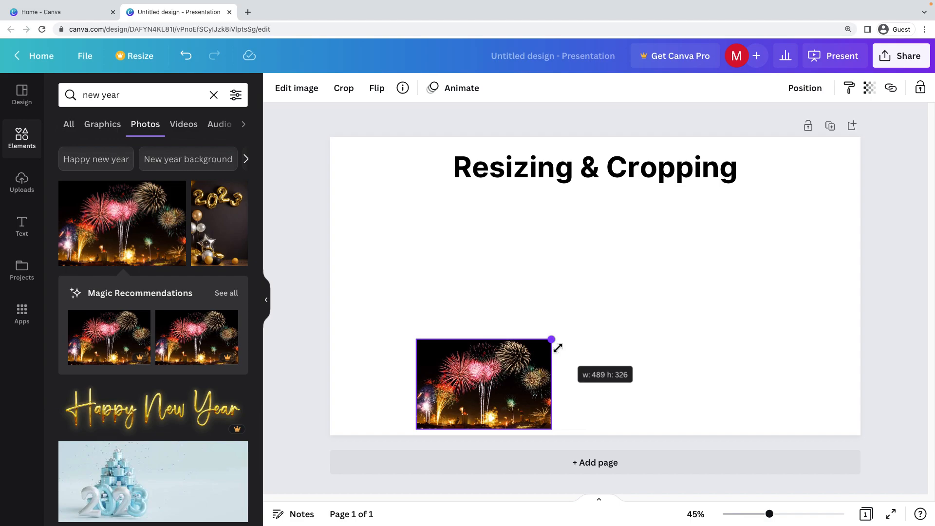
{"action": "left_click_drag", "start_coordinate": [609, 313], "coordinate": [631, 301]}
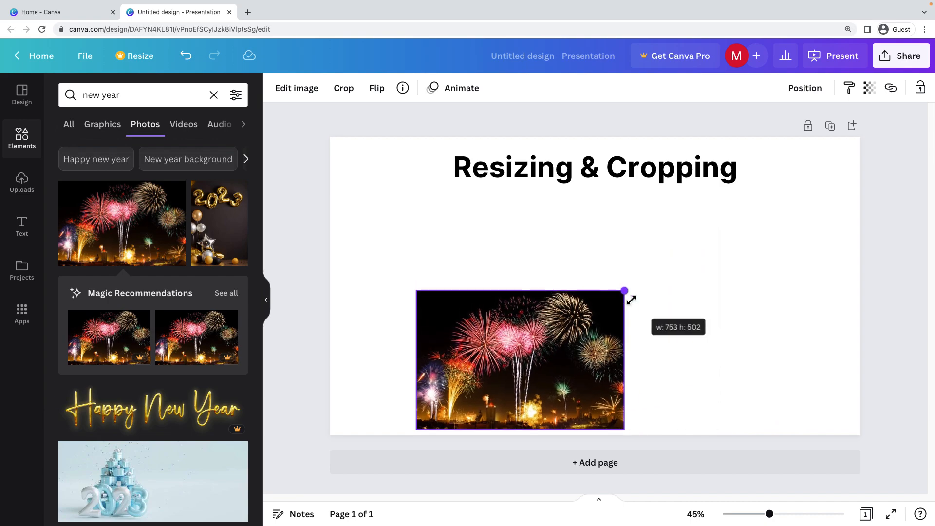
{"action": "left_click_drag", "start_coordinate": [632, 301], "coordinate": [519, 414]}
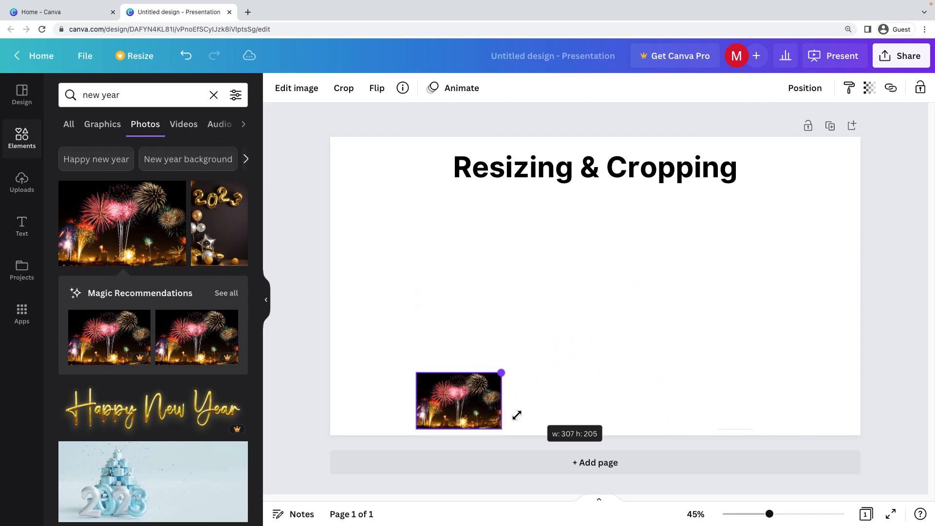
{"action": "left_click_drag", "start_coordinate": [429, 418], "coordinate": [764, 195]}
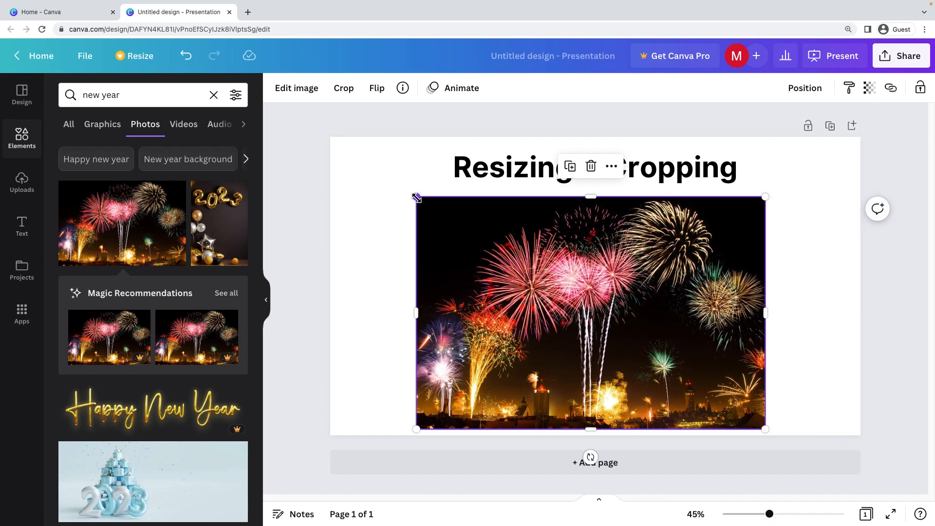
- Shrink the fireworks photo slightly from its upper-left, lower-left and lower-right corners, to about 774 px high
{"action": "mouse_move", "coordinate": [416, 197]}
{"action": "left_mouse_down"}
{"action": "mouse_move", "coordinate": [505, 265]}
{"action": "mouse_move", "coordinate": [697, 382]}
{"action": "mouse_move", "coordinate": [536, 271]}
{"action": "mouse_move", "coordinate": [443, 224]}
{"action": "mouse_move", "coordinate": [429, 205]}
{"action": "left_mouse_up"}
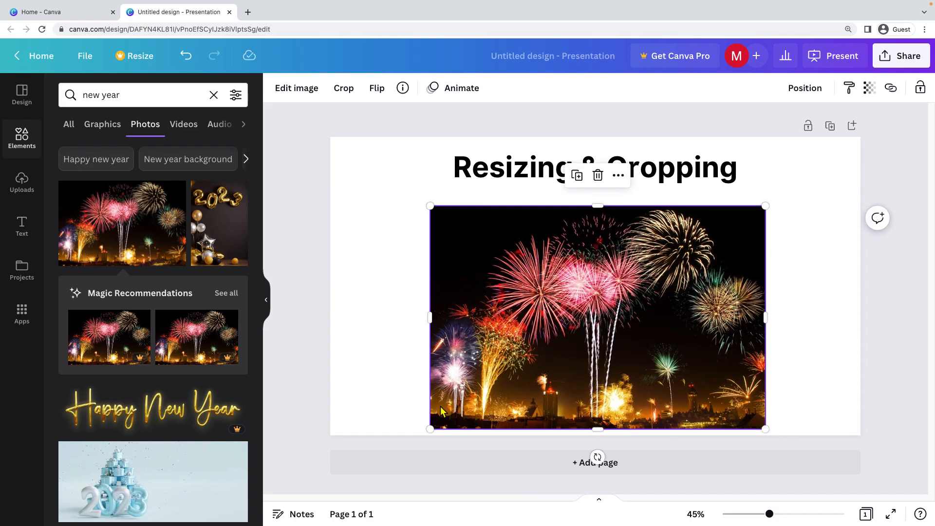
{"action": "mouse_move", "coordinate": [429, 430]}
{"action": "left_mouse_down"}
{"action": "mouse_move", "coordinate": [610, 309]}
{"action": "mouse_move", "coordinate": [710, 207]}
{"action": "mouse_move", "coordinate": [683, 256]}
{"action": "mouse_move", "coordinate": [545, 363]}
{"action": "mouse_move", "coordinate": [431, 429]}
{"action": "left_mouse_up"}
{"action": "left_click_drag", "start_coordinate": [764, 428], "coordinate": [779, 416]}
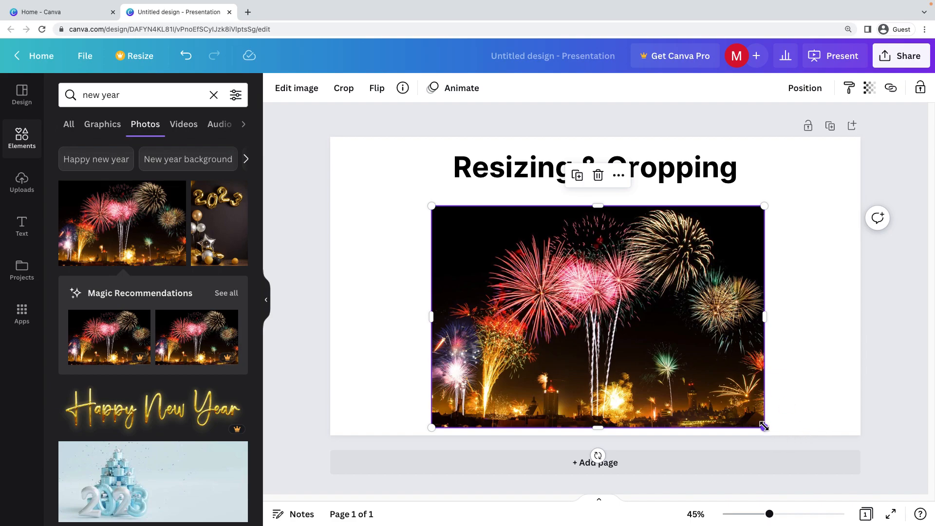
{"action": "mouse_move", "coordinate": [761, 420]}
{"action": "left_mouse_down"}
{"action": "mouse_move", "coordinate": [671, 336]}
{"action": "mouse_move", "coordinate": [560, 282]}
{"action": "mouse_move", "coordinate": [616, 333]}
{"action": "mouse_move", "coordinate": [752, 421]}
{"action": "left_mouse_up"}
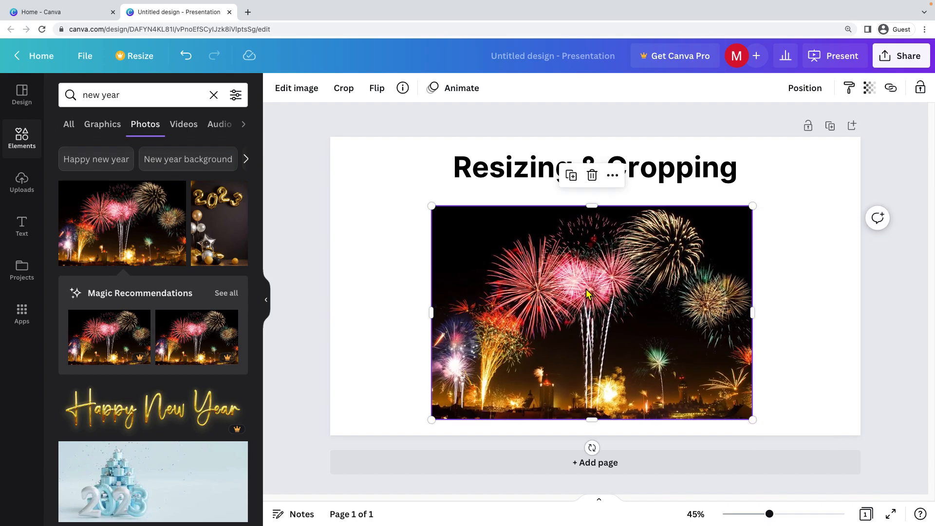
{"action": "left_click", "coordinate": [392, 300]}
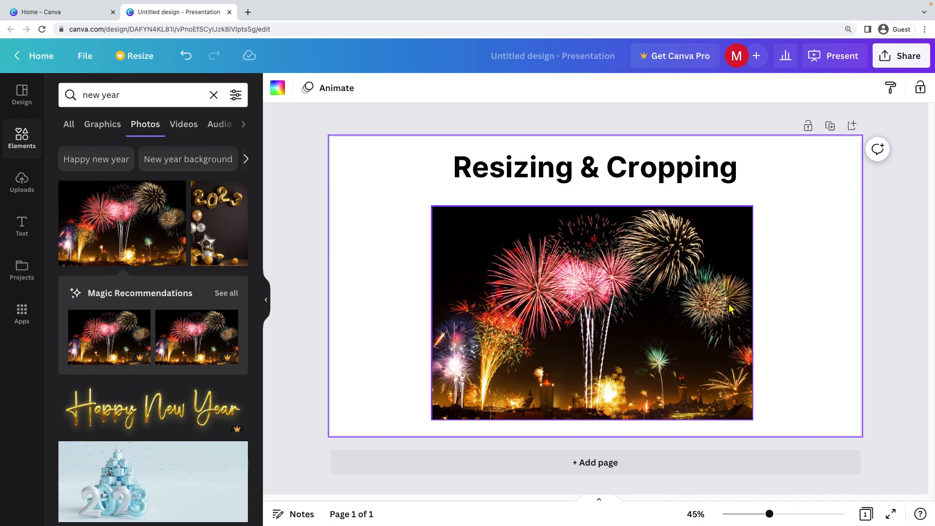
- Crop the fireworks photo's left and right sides inward until it is slightly under 770 px wide
{"action": "left_click", "coordinate": [488, 316]}
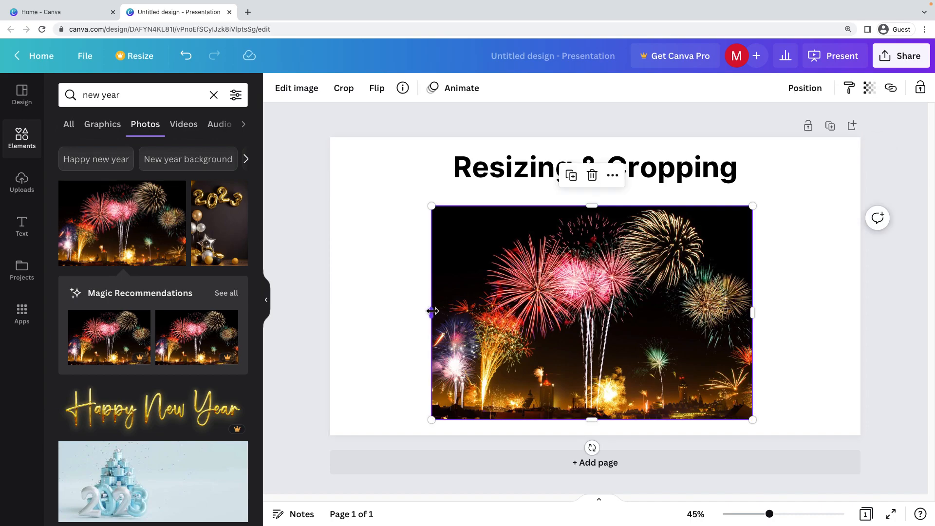
{"action": "left_click_drag", "start_coordinate": [432, 312], "coordinate": [486, 312]}
{"action": "left_click_drag", "start_coordinate": [486, 311], "coordinate": [485, 310]}
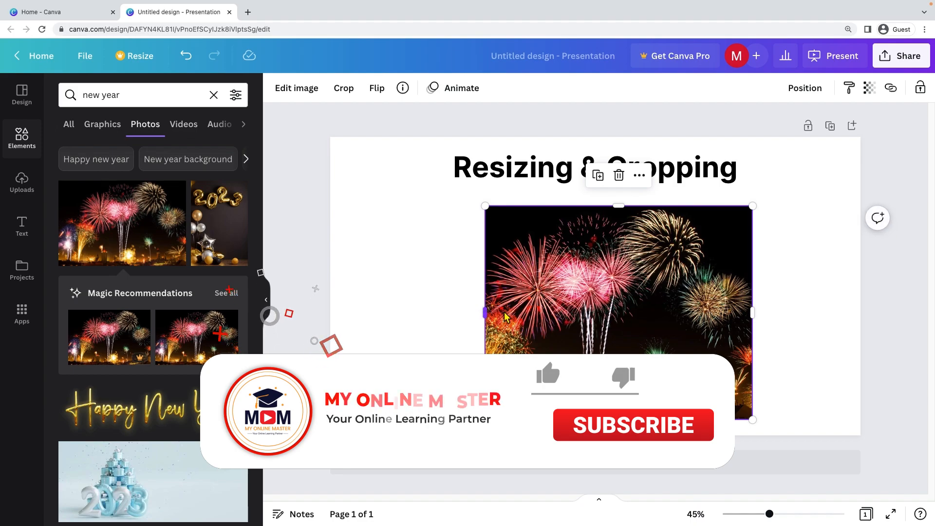
{"action": "left_click_drag", "start_coordinate": [750, 309], "coordinate": [698, 302]}
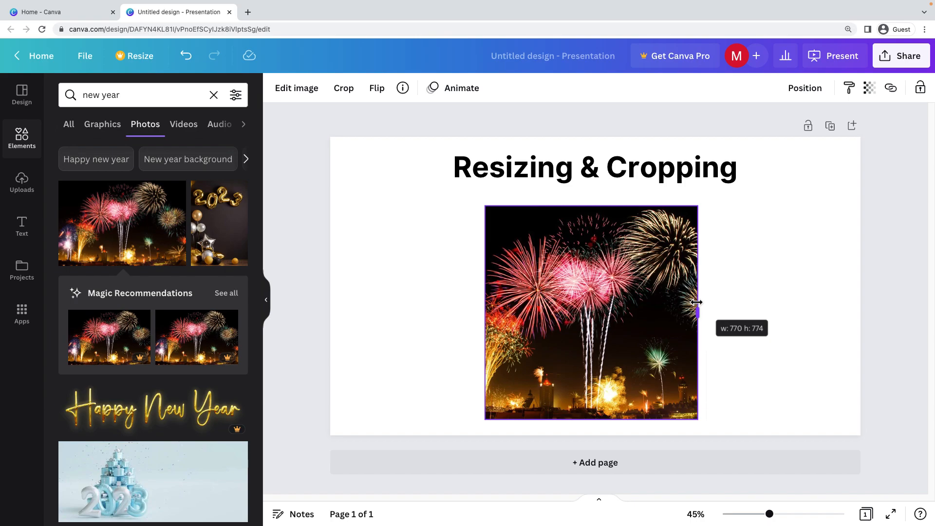
{"action": "left_click_drag", "start_coordinate": [697, 302], "coordinate": [689, 302]}
{"action": "left_click", "coordinate": [840, 363]}
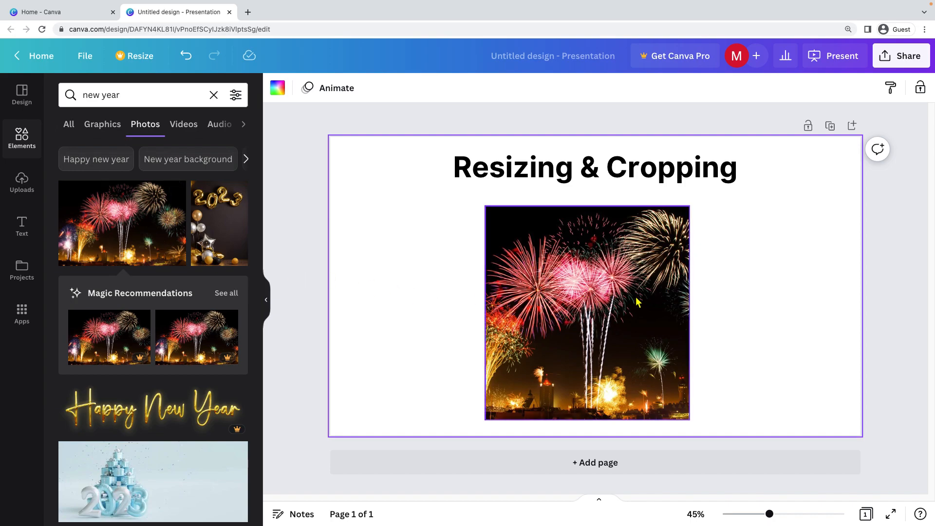
- Crop the fireworks photo's top and bottom edges to leave a wide strip around the pink bursts
{"action": "left_click", "coordinate": [610, 289]}
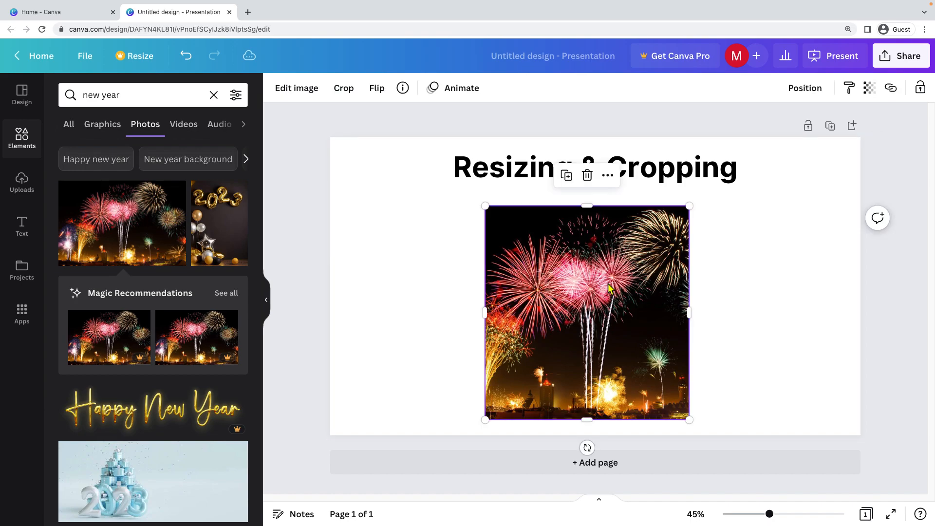
{"action": "left_click_drag", "start_coordinate": [588, 207], "coordinate": [588, 247]}
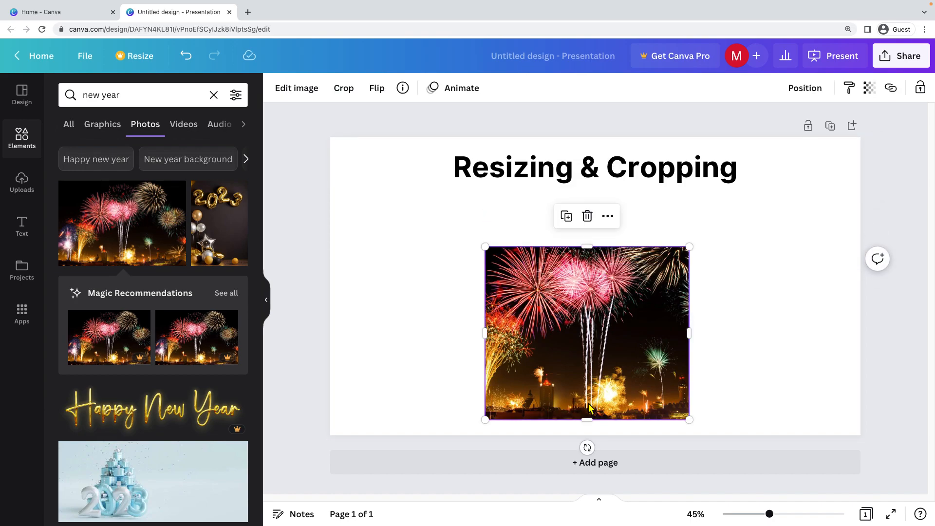
{"action": "left_click_drag", "start_coordinate": [587, 419], "coordinate": [587, 330]}
{"action": "left_click", "coordinate": [453, 334]}
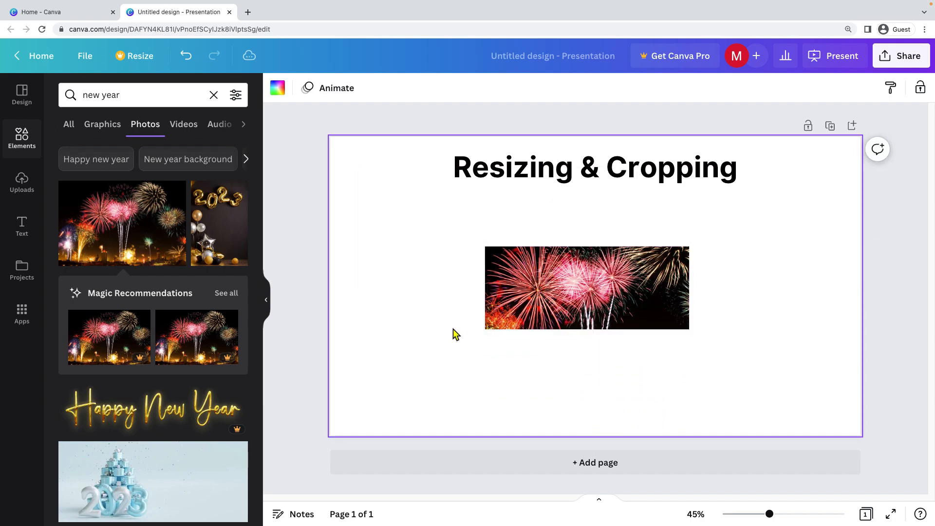
- Enlarge the cropped fireworks strip proportionally from its lower-left corner, keeping its upper-right corner in place
{"action": "left_click", "coordinate": [511, 308]}
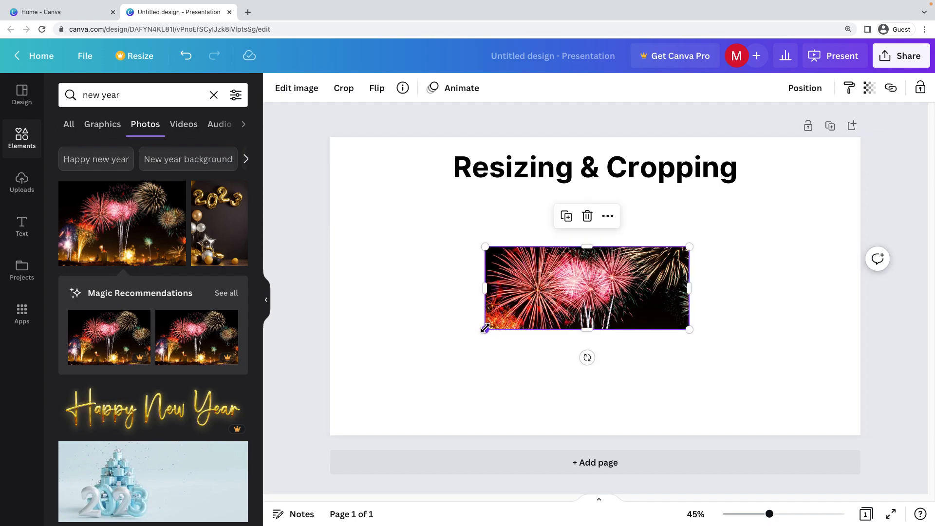
{"action": "left_click_drag", "start_coordinate": [483, 330], "coordinate": [397, 401]}
{"action": "left_click", "coordinate": [395, 397]}
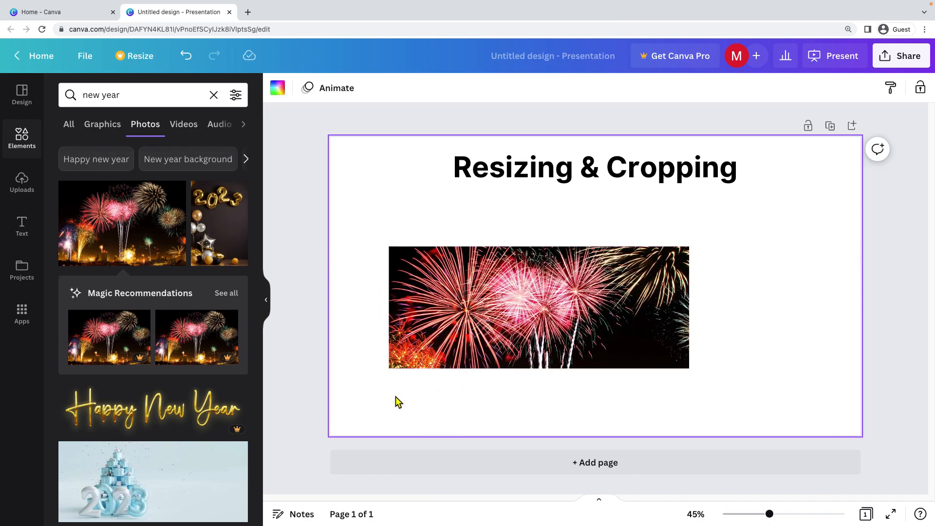
- Undo the last enlargement and the side, top and bottom crops to restore the full fireworks photo
{"action": "key", "text": "ctrl+z"}
{"action": "key", "text": "ctrl+z"}
{"action": "key", "text": "ctrl+z"}
{"action": "key", "text": "ctrl+z"}
{"action": "key", "text": "ctrl+z"}
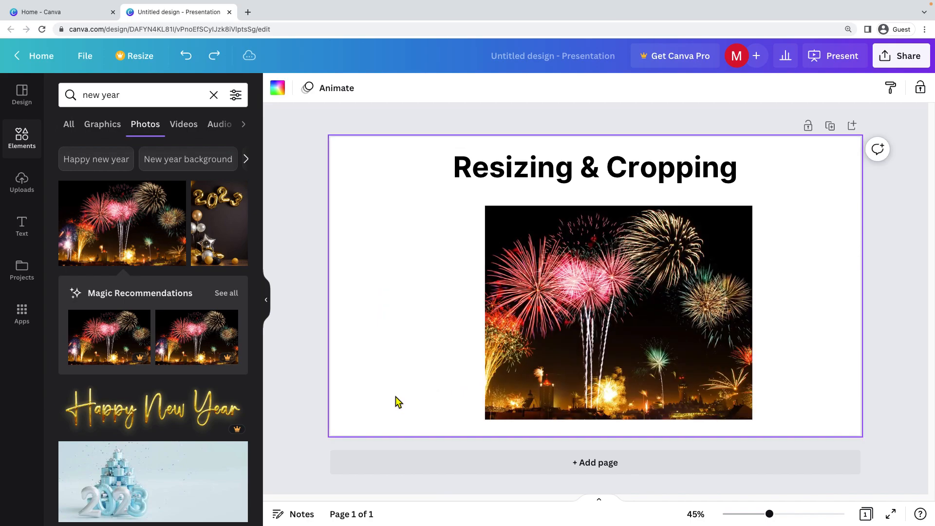
{"action": "left_click", "coordinate": [533, 318]}
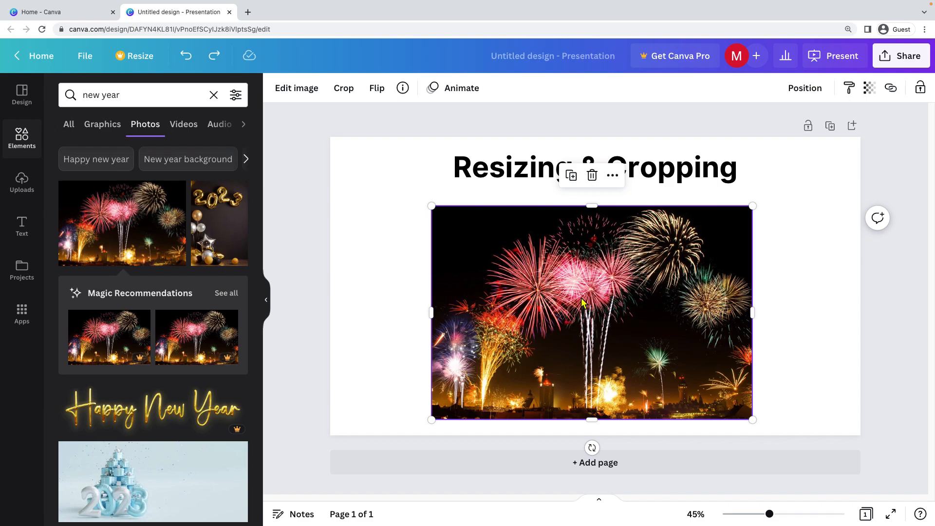
{"action": "left_click", "coordinate": [364, 306]}
- Crop the fireworks photo diagonally inward from its upper-left corner, keeping only its lower-right portion, and apply the crop
{"action": "double_click", "coordinate": [624, 312]}
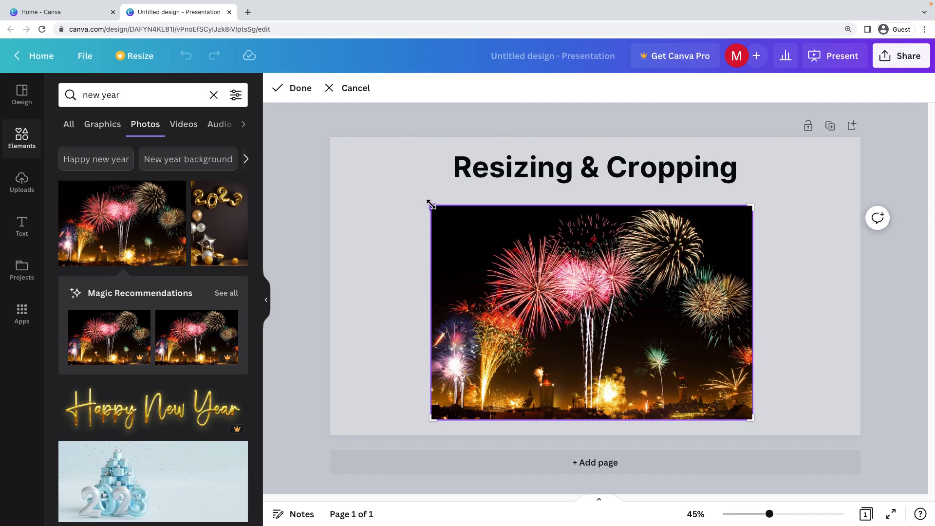
{"action": "left_click_drag", "start_coordinate": [433, 207], "coordinate": [531, 275]}
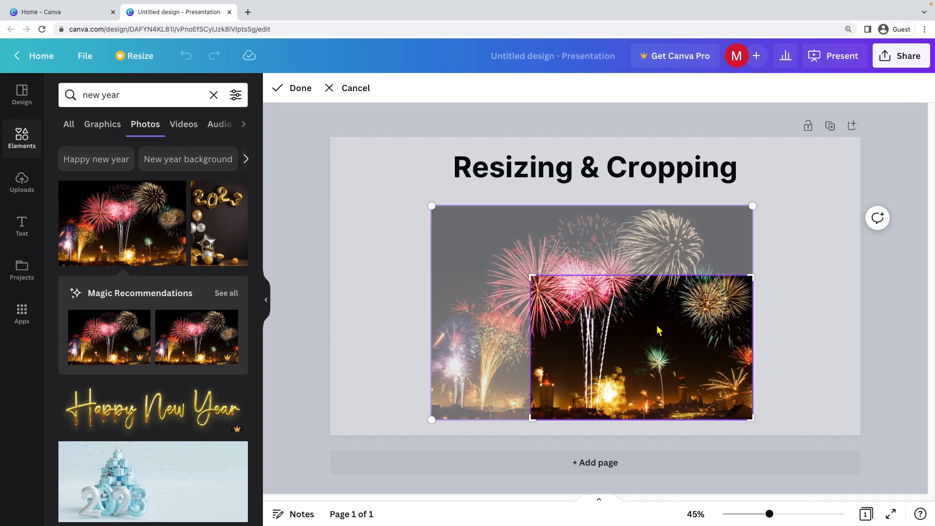
{"action": "left_click", "coordinate": [791, 318]}
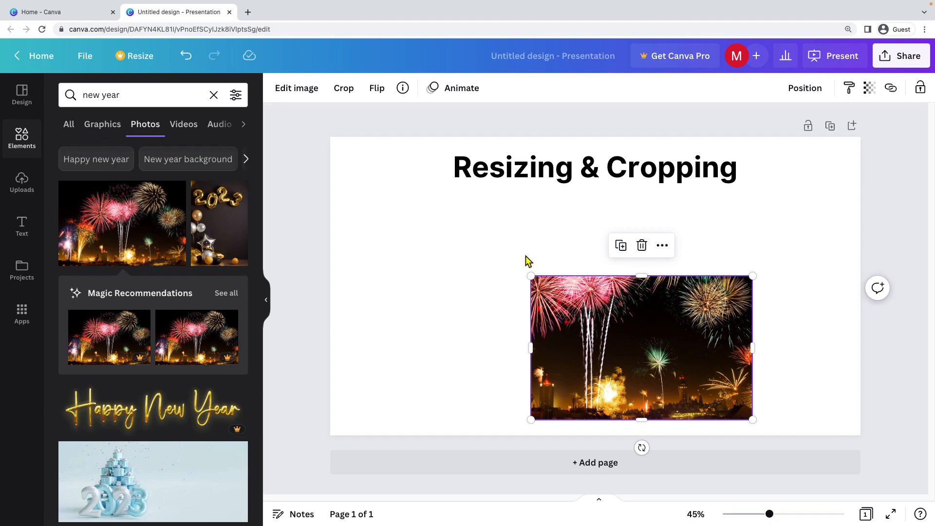
- Reposition the fireworks photo inside its crop frame to show its upper part with the pink and gold bursts
{"action": "double_click", "coordinate": [647, 339]}
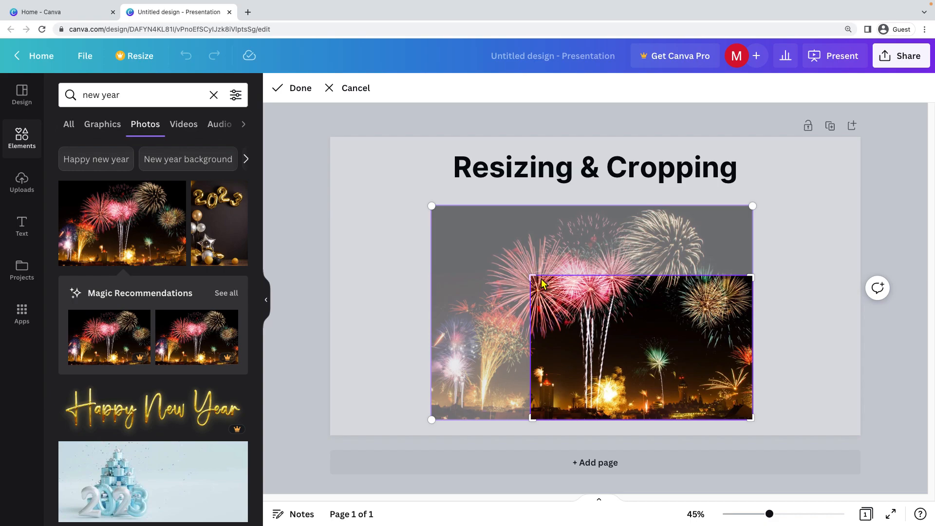
{"action": "left_click_drag", "start_coordinate": [642, 345], "coordinate": [583, 298]}
{"action": "left_click_drag", "start_coordinate": [477, 274], "coordinate": [534, 354]}
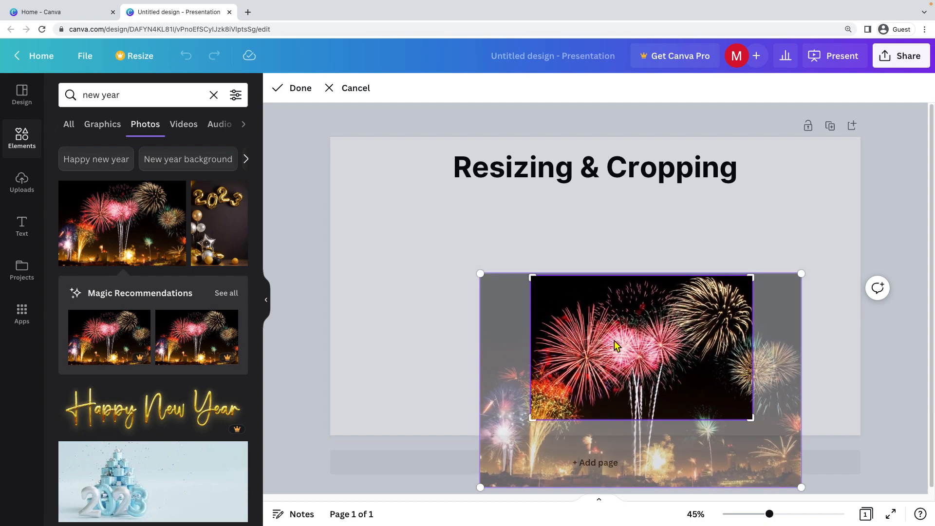
{"action": "mouse_move", "coordinate": [777, 449]}
{"action": "left_mouse_down"}
{"action": "mouse_move", "coordinate": [765, 437]}
{"action": "mouse_move", "coordinate": [778, 447]}
{"action": "left_mouse_up"}
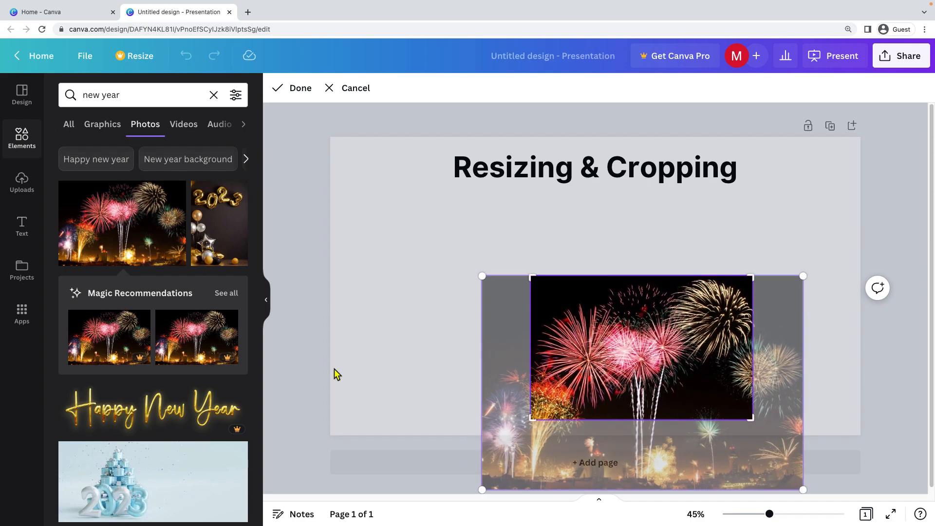
{"action": "left_click", "coordinate": [409, 345]}
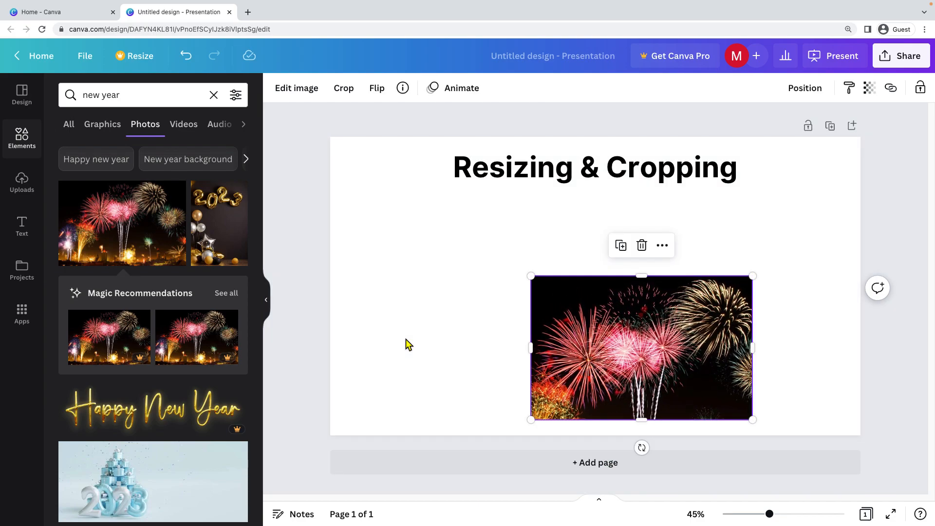
- Move the cropped fireworks photo to the middle of the slide, below the title
{"action": "left_click", "coordinate": [408, 344]}
{"action": "left_click", "coordinate": [627, 334]}
{"action": "left_click_drag", "start_coordinate": [628, 334], "coordinate": [595, 304]}
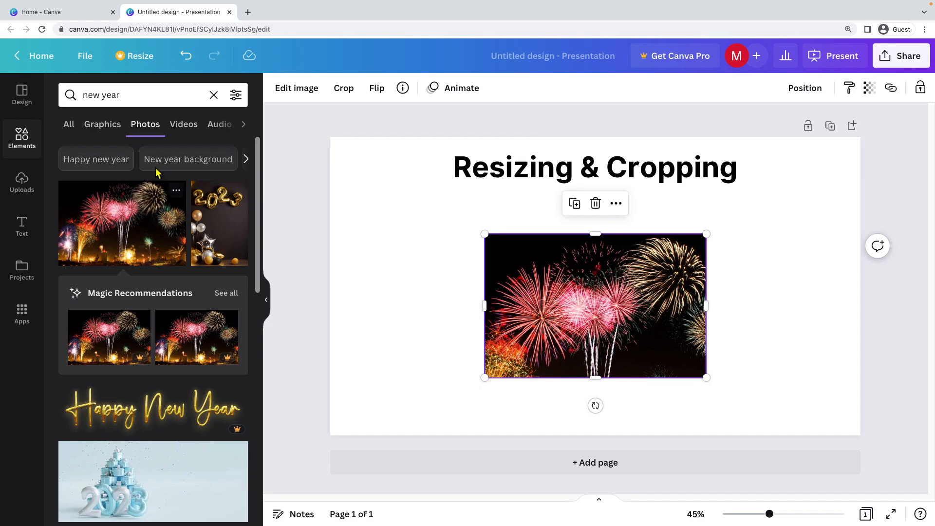
- Search the elements for "new year" and limit the results to graphics
{"action": "left_click", "coordinate": [214, 95]}
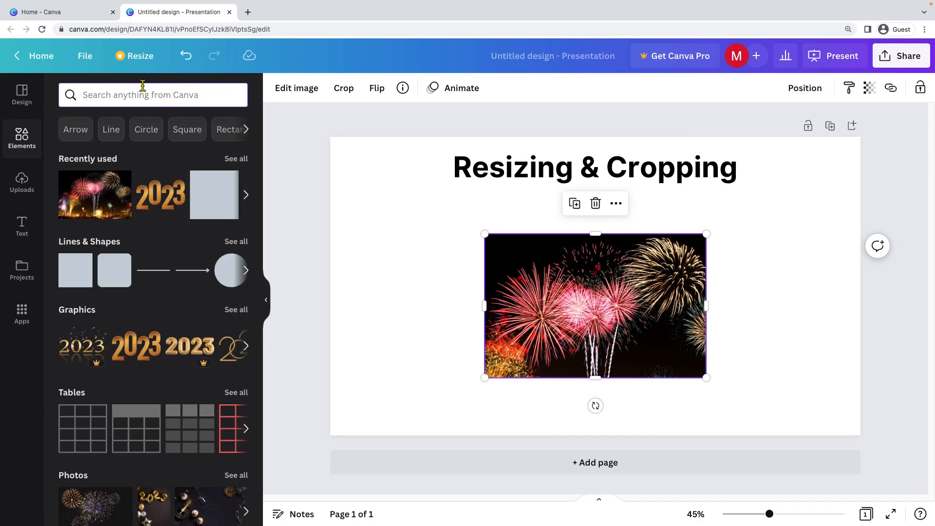
{"action": "type", "text": "new"}
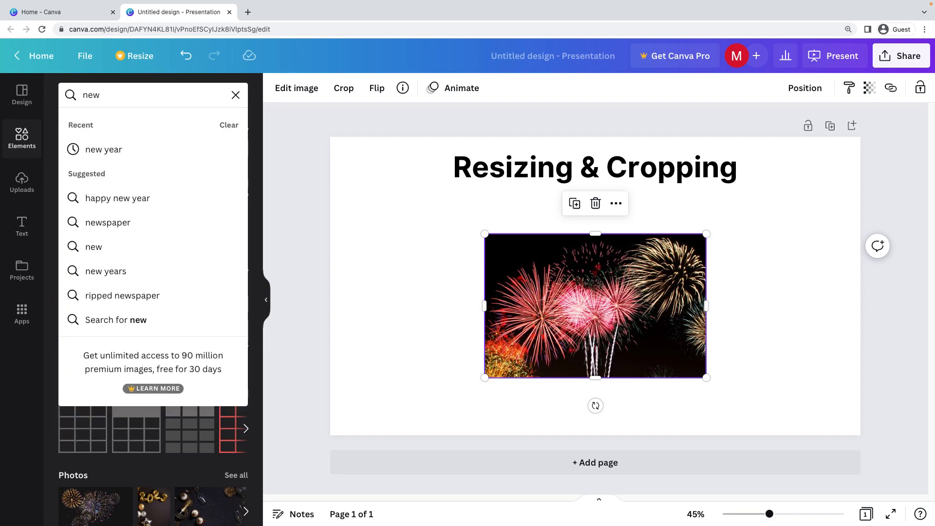
{"action": "left_click", "coordinate": [125, 149]}
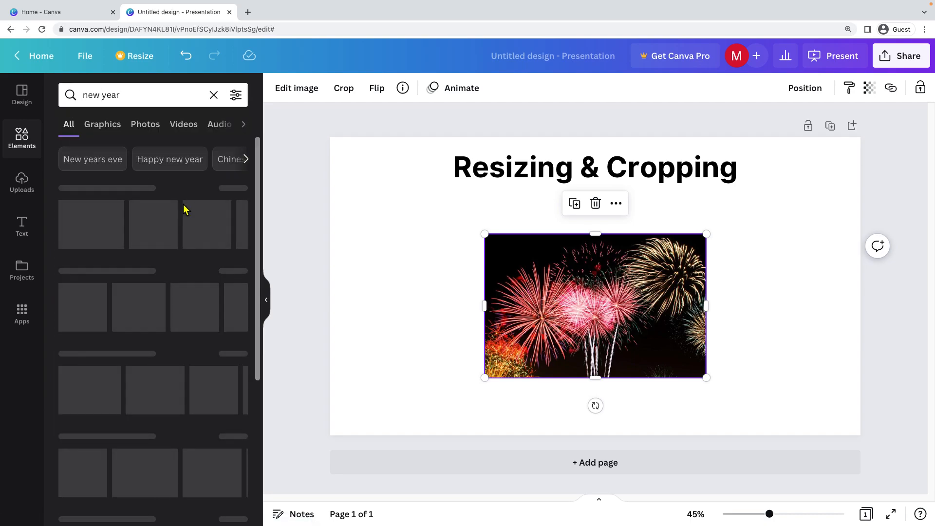
{"action": "left_click", "coordinate": [96, 128]}
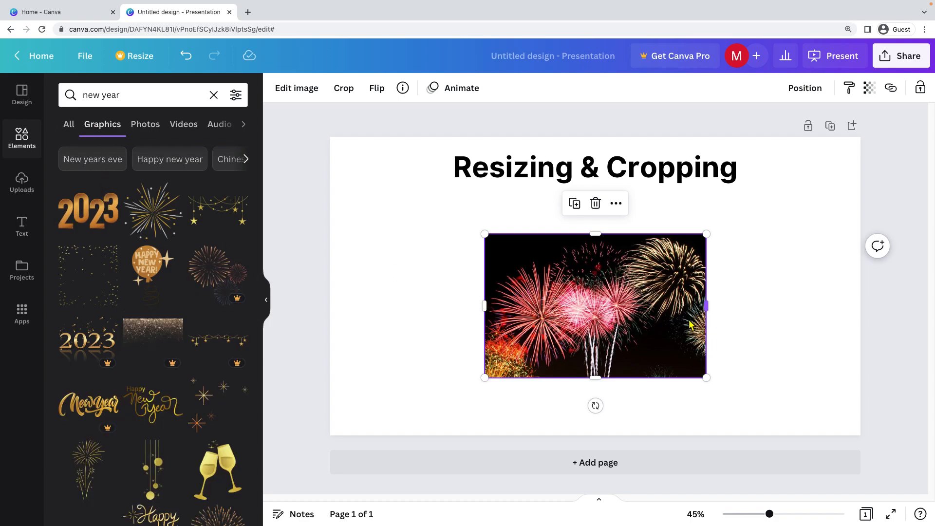
- Move the fireworks photo to the slide's right margin and add the gold 2023 graphic at the left margin, vertically aligned with it
{"action": "left_click_drag", "start_coordinate": [609, 302], "coordinate": [733, 301]}
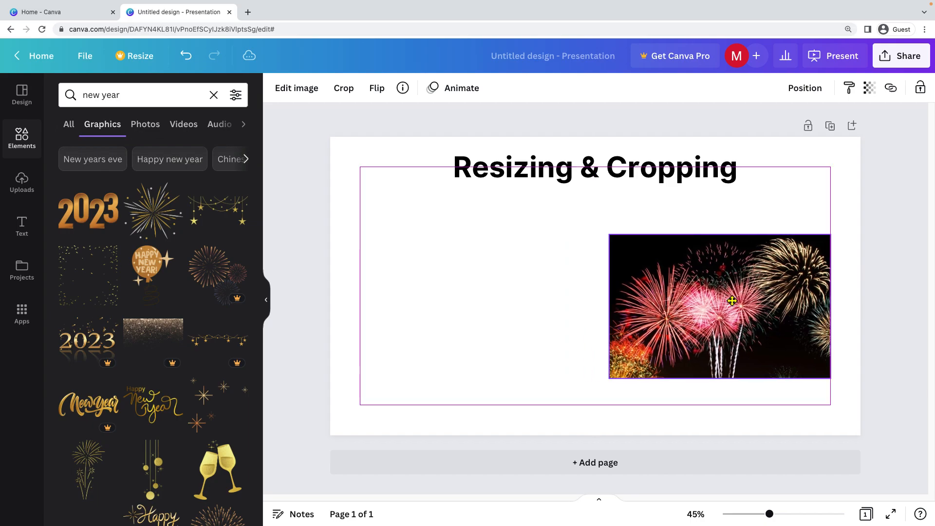
{"action": "left_click", "coordinate": [488, 315]}
{"action": "left_click", "coordinate": [97, 219]}
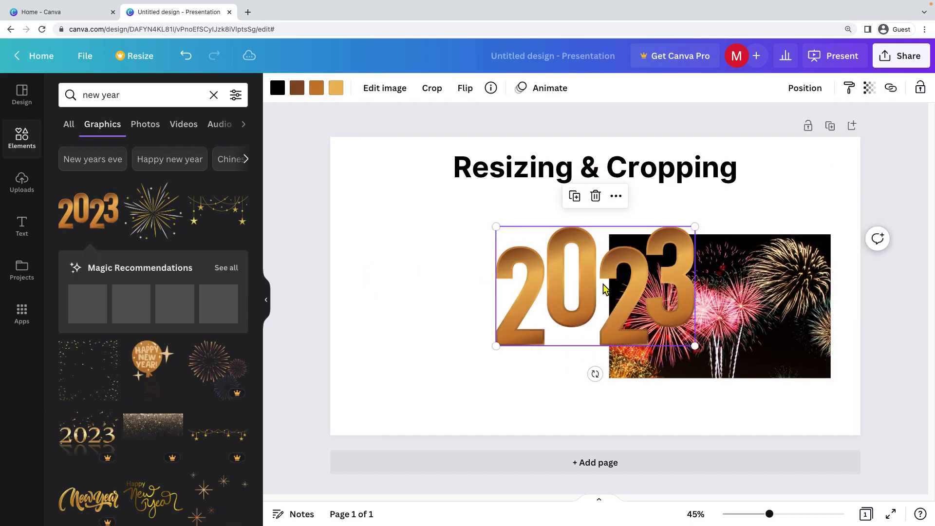
{"action": "left_click_drag", "start_coordinate": [608, 282], "coordinate": [470, 304]}
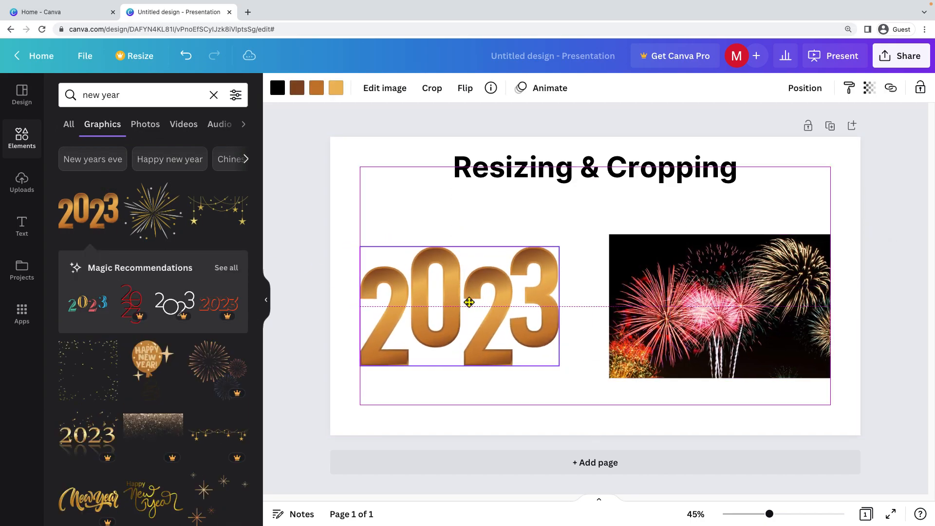
- Compare the selection handles of the fireworks photo with those of the 2023 graphic
{"action": "left_click", "coordinate": [700, 294]}
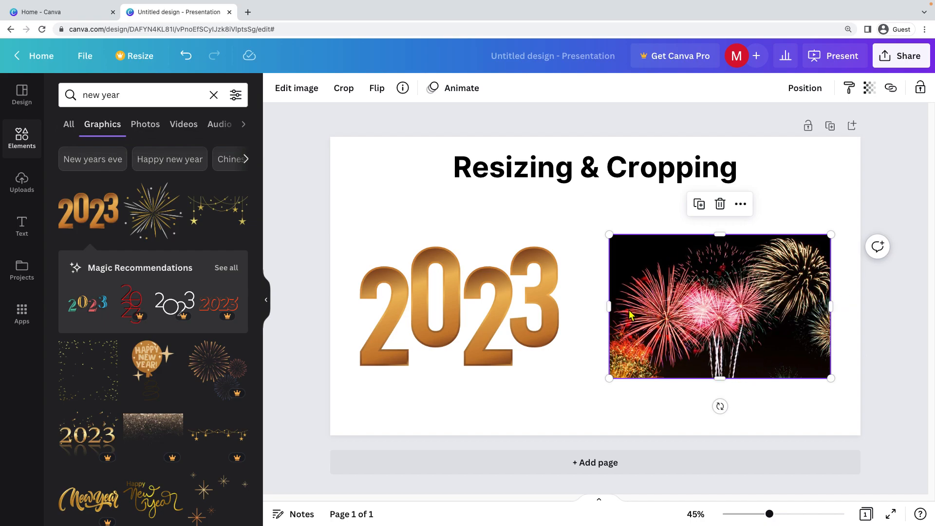
{"action": "left_click", "coordinate": [515, 307]}
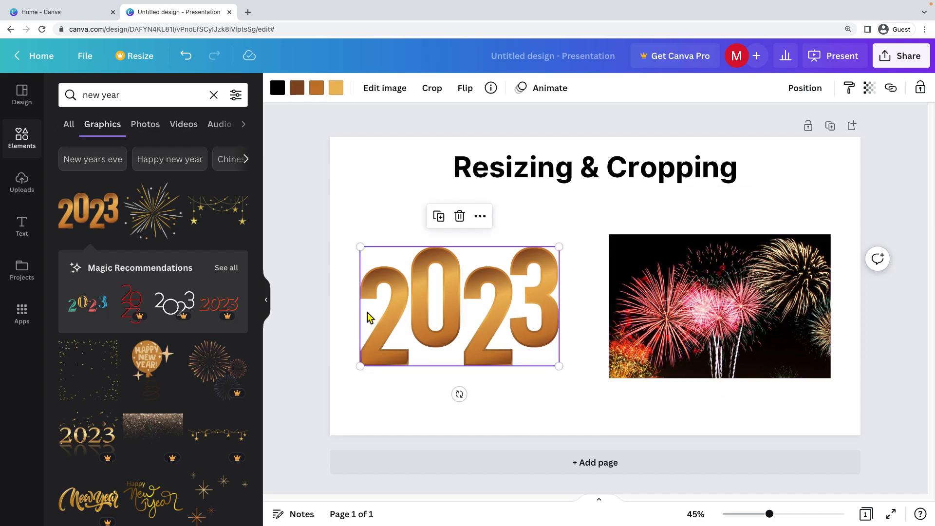
{"action": "left_click", "coordinate": [706, 298]}
{"action": "left_click", "coordinate": [507, 306]}
{"action": "left_click", "coordinate": [696, 307]}
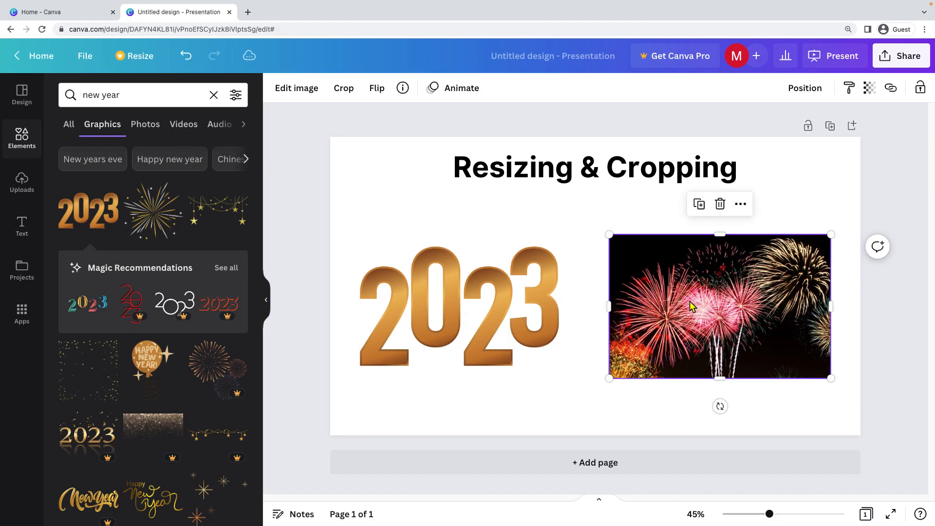
- Crop the 2023 graphic from its upper-left corner to cut off the first digit and the upper part of the others
{"action": "left_click", "coordinate": [476, 317]}
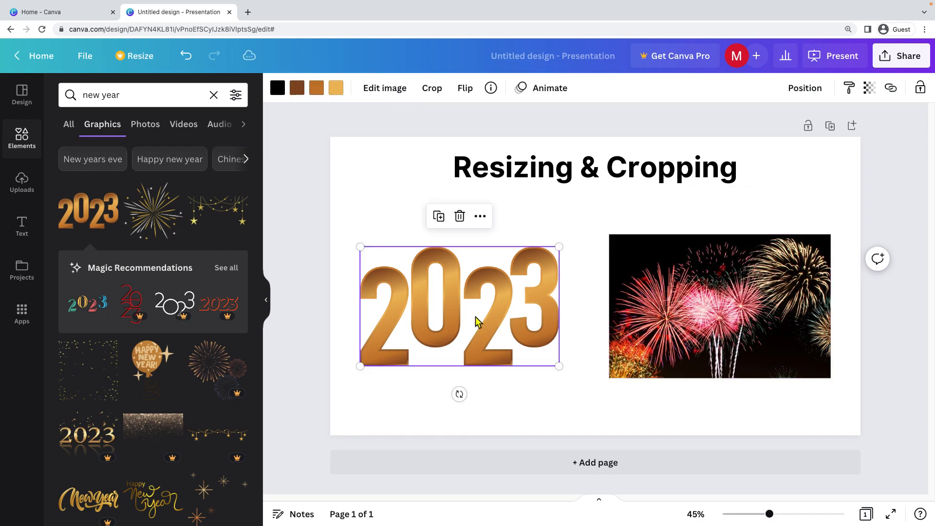
{"action": "double_click", "coordinate": [481, 310]}
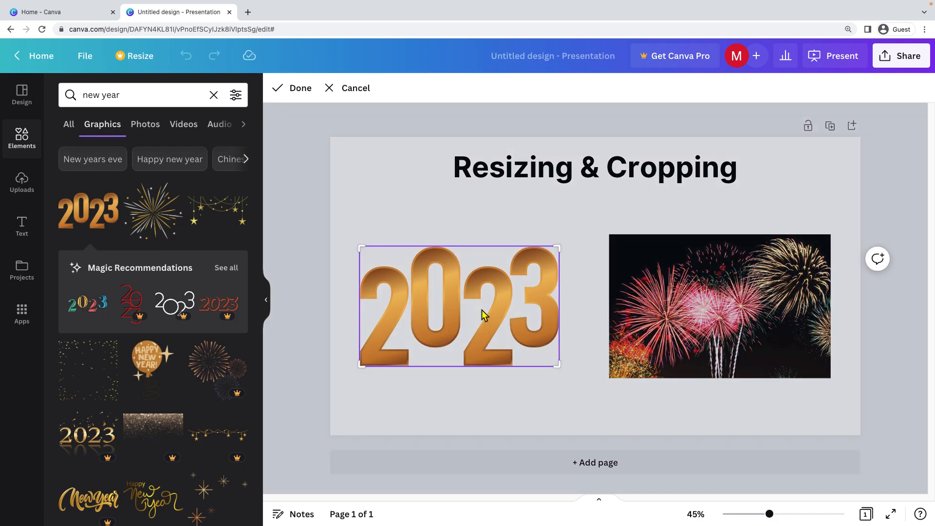
{"action": "left_click_drag", "start_coordinate": [360, 248], "coordinate": [424, 290]}
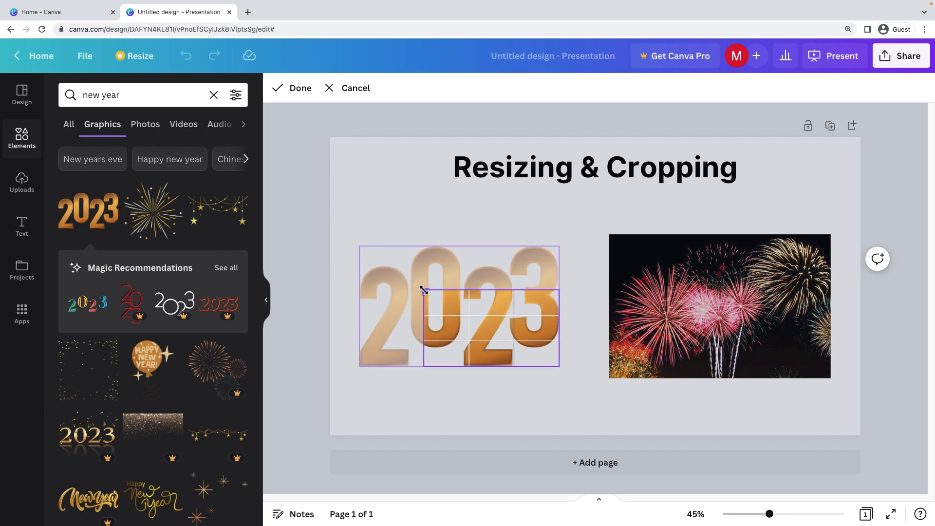
{"action": "left_click_drag", "start_coordinate": [424, 290], "coordinate": [424, 290]}
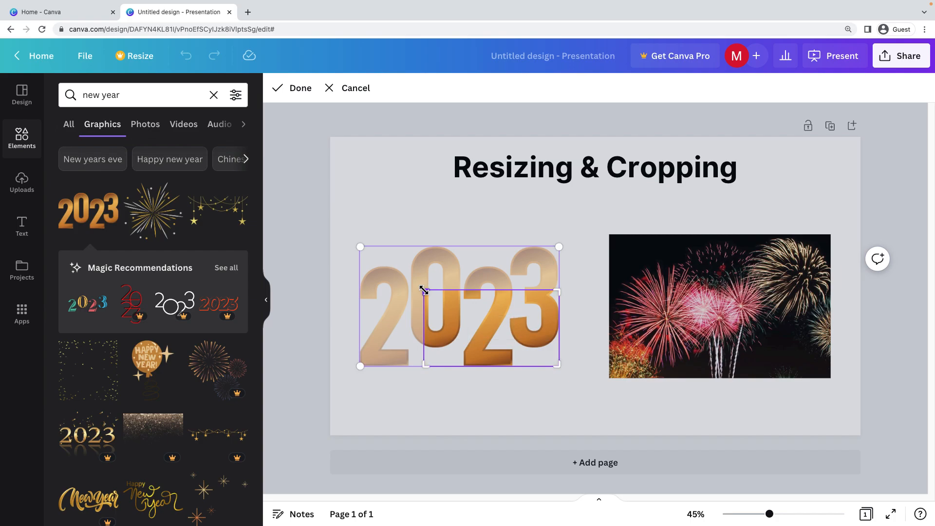
{"action": "left_click", "coordinate": [768, 276]}
{"action": "left_click", "coordinate": [619, 310]}
{"action": "left_click", "coordinate": [526, 326]}
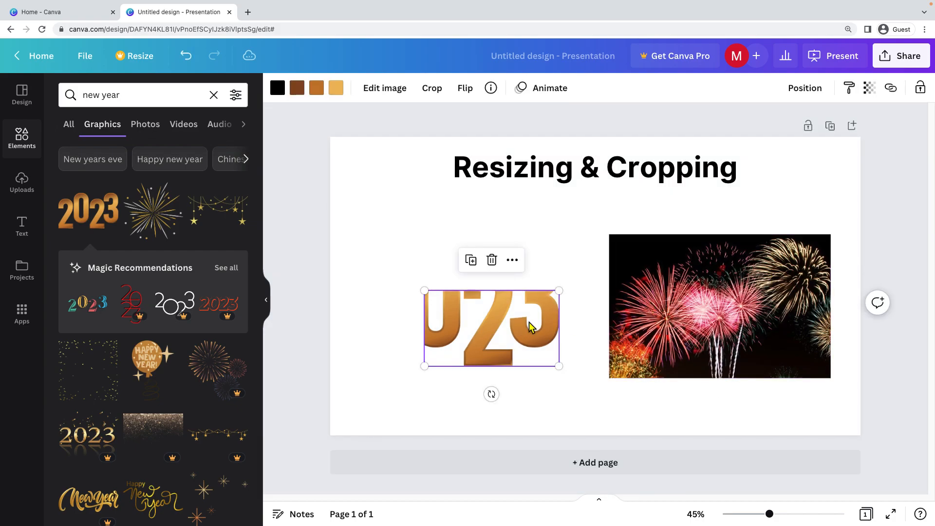
- Reopen the 2023 graphic's crop to view its hidden parts, and leave crop mode
{"action": "double_click", "coordinate": [510, 322]}
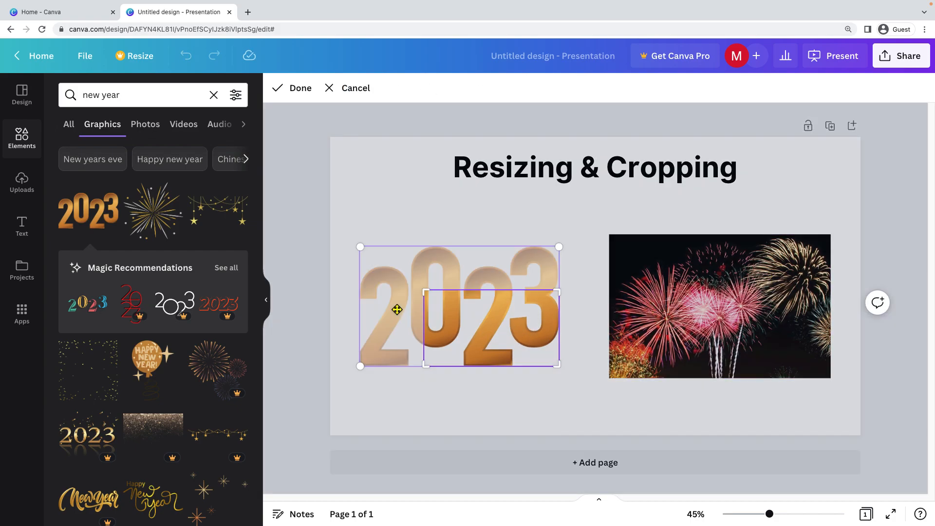
{"action": "mouse_move", "coordinate": [394, 303]}
{"action": "left_mouse_down"}
{"action": "mouse_move", "coordinate": [481, 333]}
{"action": "mouse_move", "coordinate": [449, 330]}
{"action": "mouse_move", "coordinate": [410, 295]}
{"action": "left_mouse_up"}
{"action": "left_click", "coordinate": [408, 220]}
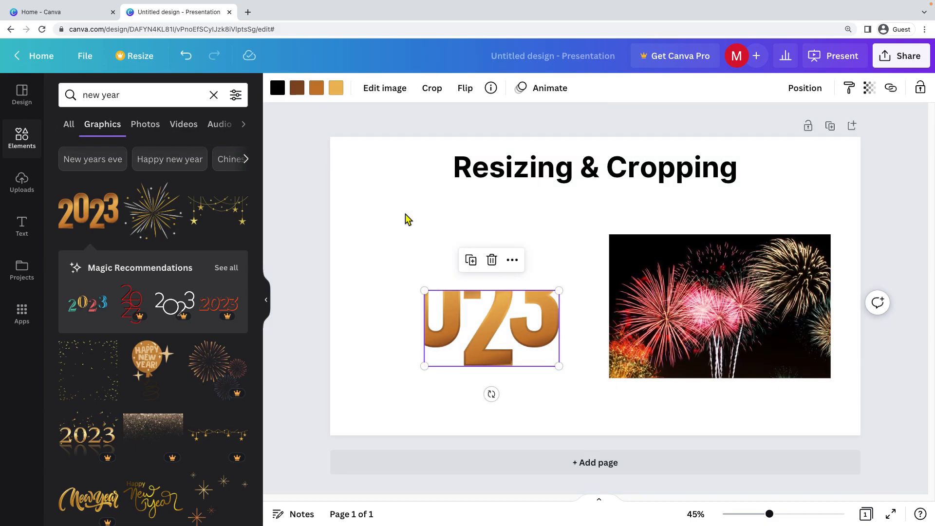
{"action": "left_click", "coordinate": [406, 258]}
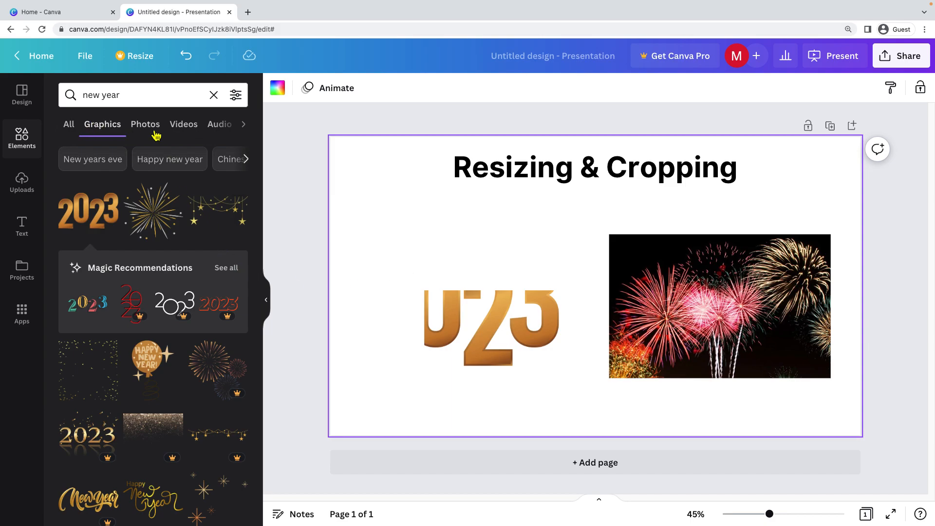
- Add a circle from the basic shapes and place it at the slide's left margin, above the cropped 2023 graphic
{"action": "left_click", "coordinate": [70, 125]}
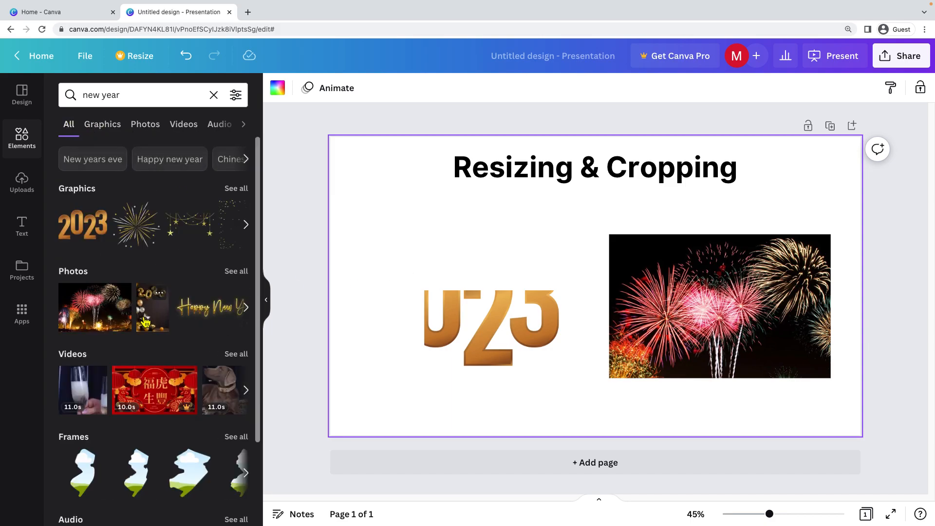
{"action": "scroll", "coordinate": [143, 363], "scroll_direction": "down", "scroll_amount": 2}
{"action": "scroll", "coordinate": [143, 358], "scroll_direction": "up", "scroll_amount": 2}
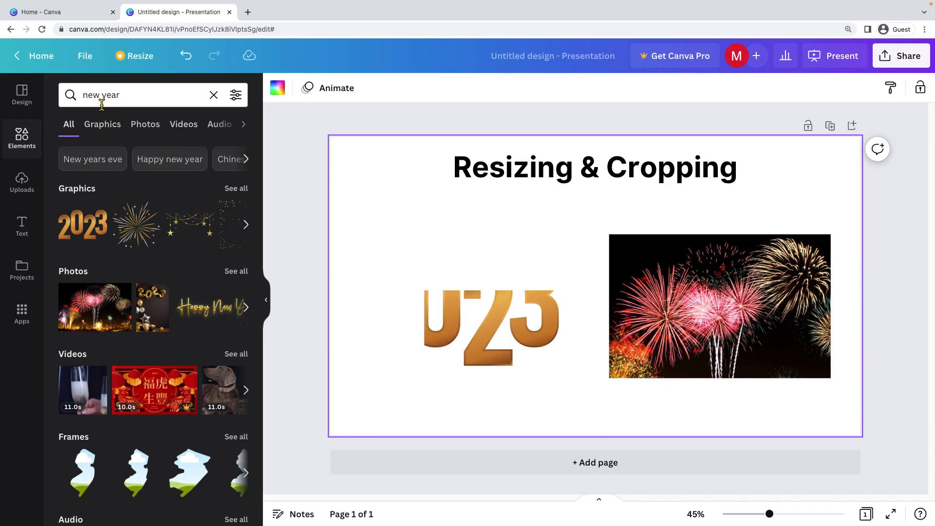
{"action": "left_click", "coordinate": [214, 95]}
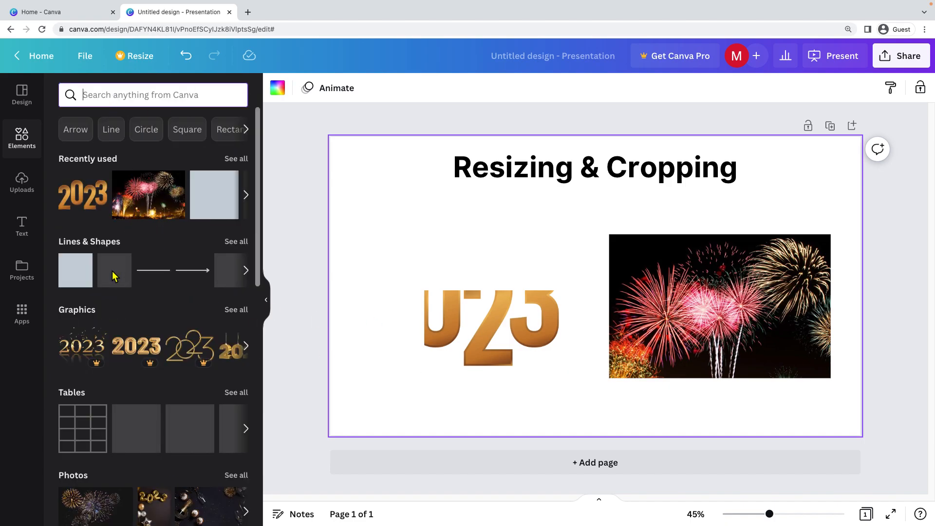
{"action": "left_click", "coordinate": [236, 242]}
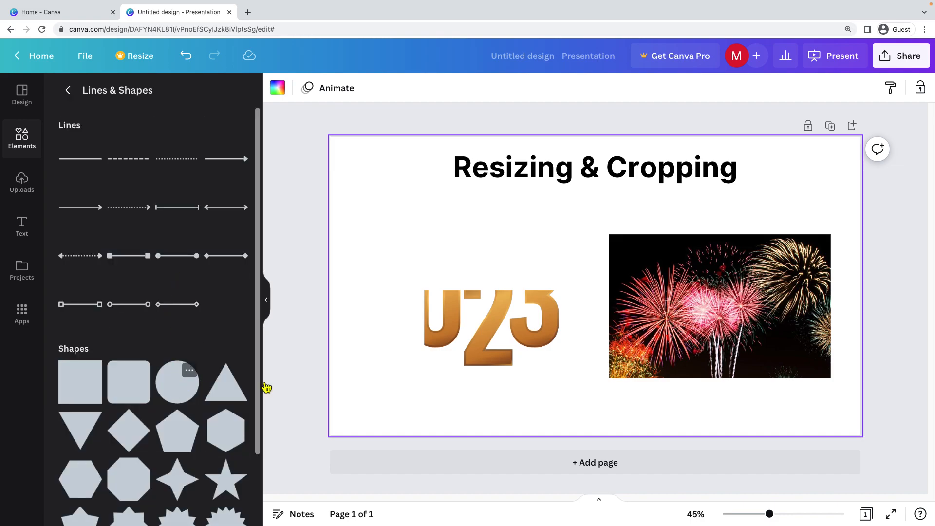
{"action": "left_click", "coordinate": [202, 387]}
{"action": "left_click_drag", "start_coordinate": [586, 272], "coordinate": [394, 223]}
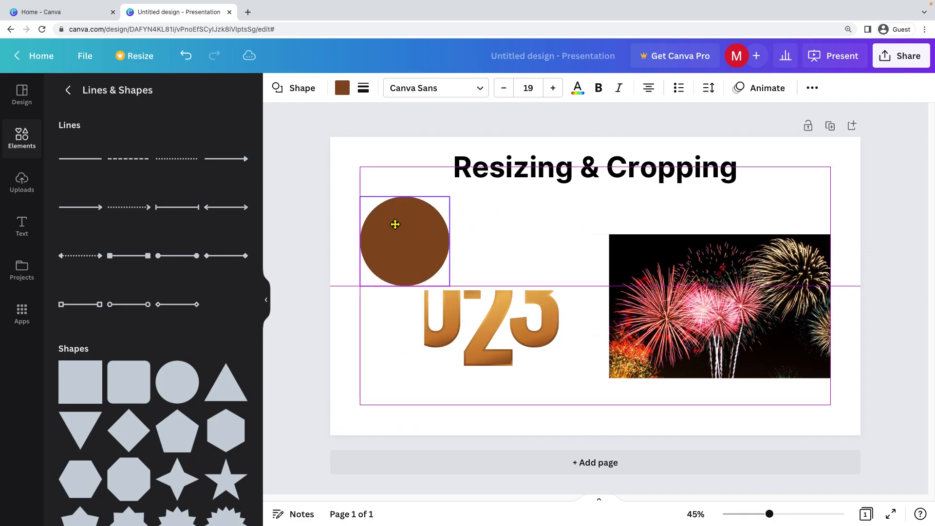
- Move the cropped 2023 graphic toward the slide's bottom edge, and shift the circle slightly down and widen it a little from its right side
{"action": "left_click_drag", "start_coordinate": [528, 340], "coordinate": [549, 391]}
{"action": "left_click", "coordinate": [411, 246]}
{"action": "left_click_drag", "start_coordinate": [411, 246], "coordinate": [453, 260]}
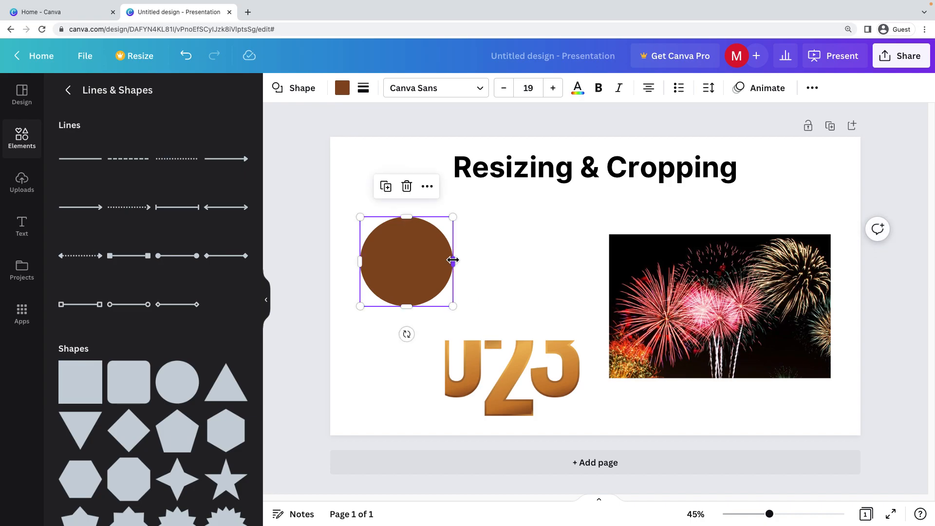
- Compare the selection handles of the 2023 graphic, the fireworks photo and the circle
{"action": "left_click", "coordinate": [531, 379]}
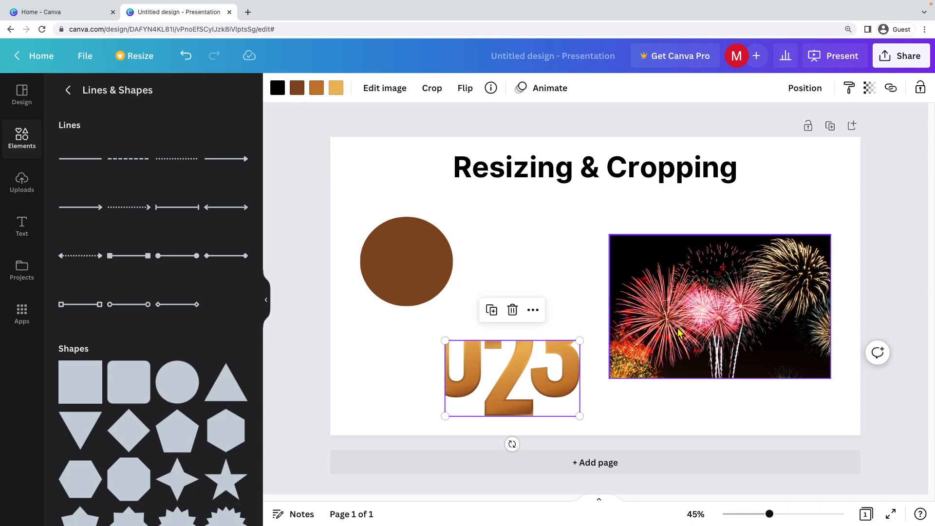
{"action": "left_click", "coordinate": [702, 317]}
{"action": "left_click", "coordinate": [410, 273]}
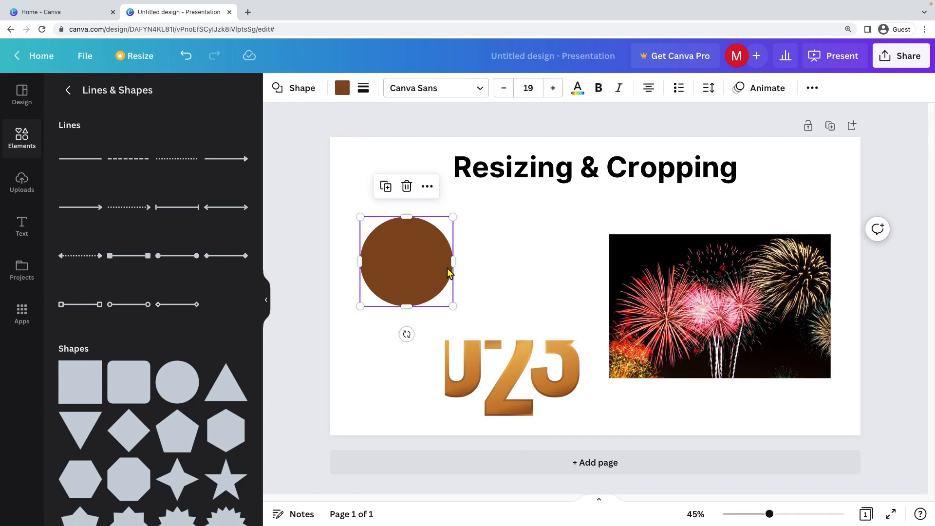
- Narrow the circle from its right side into an upright oval, and reselect it to check its handles
{"action": "mouse_move", "coordinate": [453, 261]}
{"action": "left_mouse_down"}
{"action": "mouse_move", "coordinate": [397, 258]}
{"action": "mouse_move", "coordinate": [583, 259]}
{"action": "mouse_move", "coordinate": [438, 258]}
{"action": "left_mouse_up"}
{"action": "left_click", "coordinate": [525, 262]}
{"action": "left_click", "coordinate": [406, 256]}
{"action": "left_click", "coordinate": [507, 262]}
{"action": "left_click", "coordinate": [396, 240]}
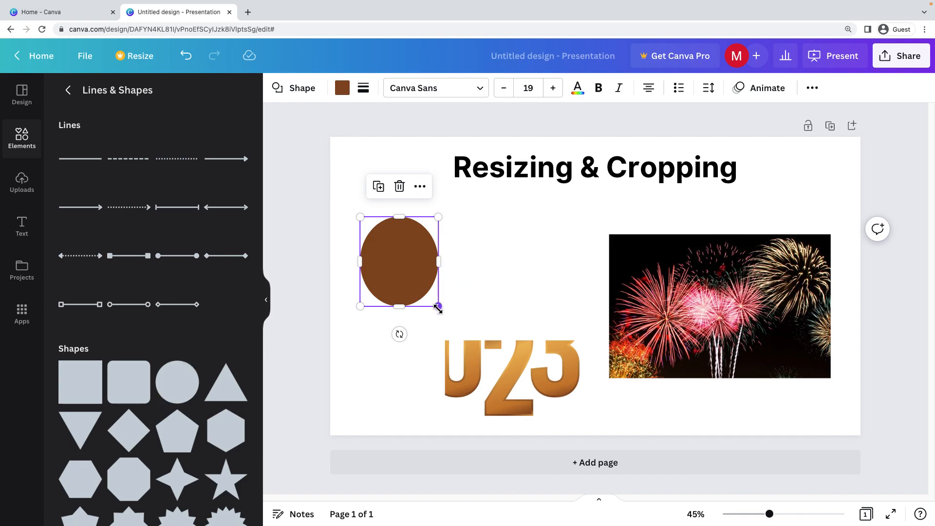
- Scale the oval up proportionally and stretch its right side outward into a wide ellipse reaching below the title's first letters
{"action": "left_click_drag", "start_coordinate": [438, 305], "coordinate": [461, 323]}
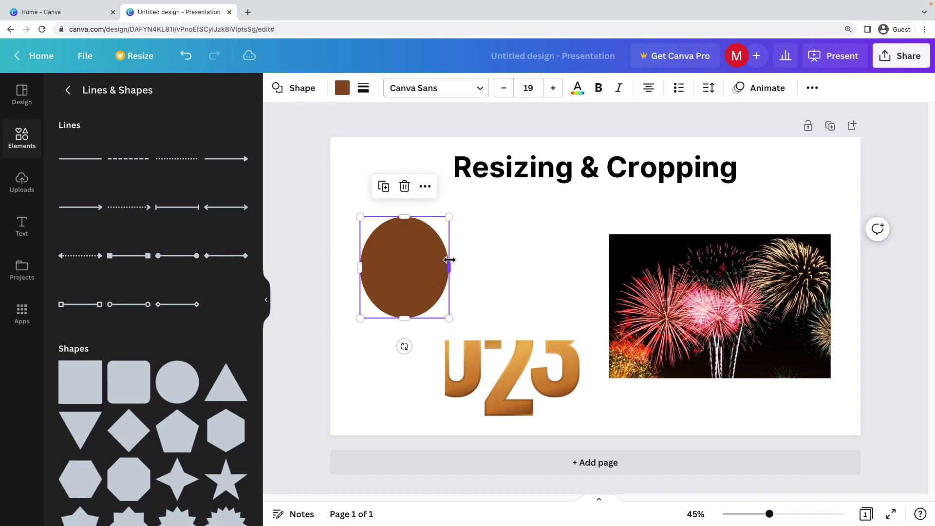
{"action": "left_click_drag", "start_coordinate": [449, 267], "coordinate": [519, 255]}
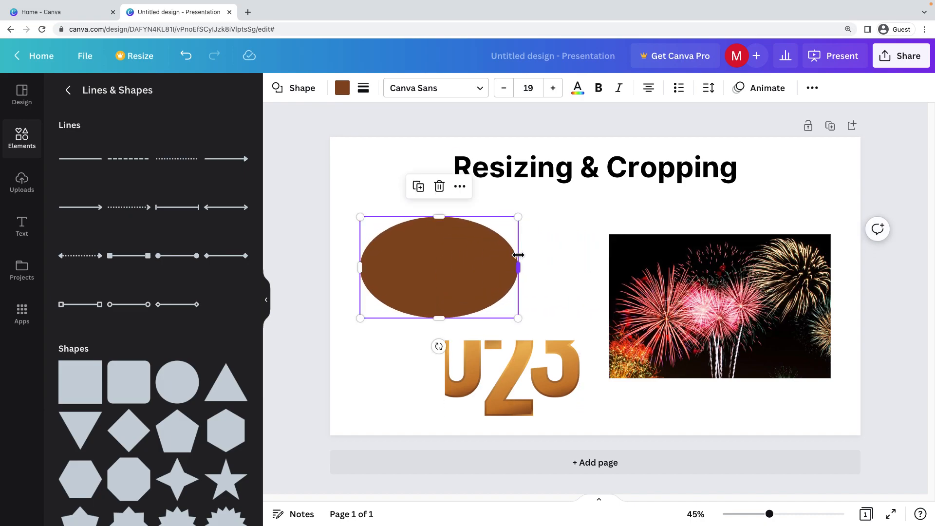
- Add an octagon from the basic shapes to the slide
{"action": "scroll", "coordinate": [129, 463], "scroll_direction": "down", "scroll_amount": 2}
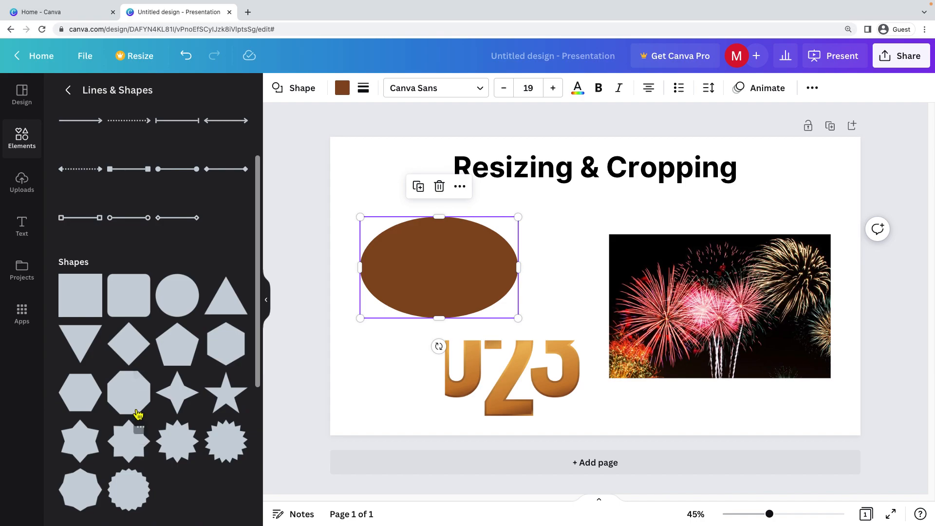
{"action": "left_click", "coordinate": [130, 391]}
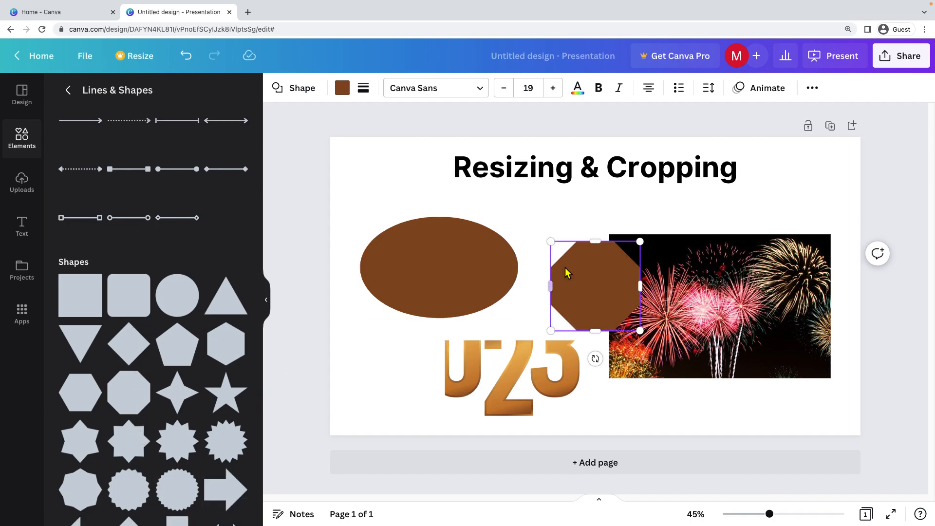
- Move the ellipse past the slide's upper-left edge, and stretch the octagon wider and taller beside the fireworks photo
{"action": "left_click_drag", "start_coordinate": [450, 284], "coordinate": [421, 242]}
{"action": "left_click_drag", "start_coordinate": [606, 295], "coordinate": [647, 268]}
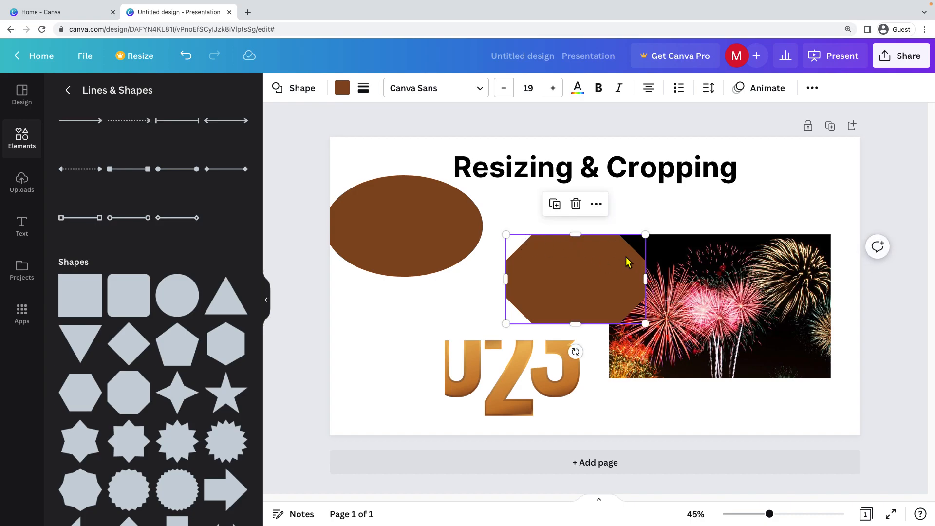
{"action": "left_click_drag", "start_coordinate": [578, 228], "coordinate": [576, 193]}
{"action": "left_click_drag", "start_coordinate": [575, 324], "coordinate": [576, 365]}
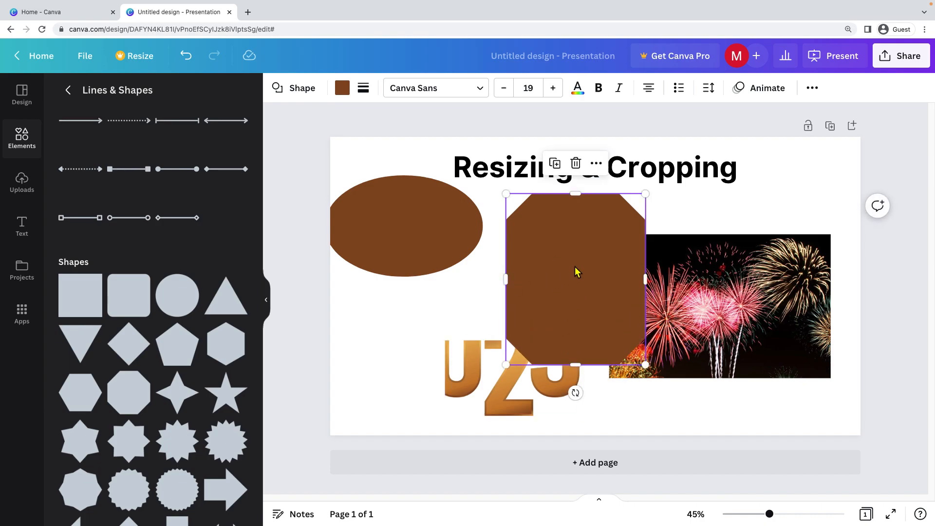
- Undo the octagon's stretching and the moves of both the octagon and the ellipse
{"action": "key", "text": "ctrl+z"}
{"action": "key", "text": "ctrl+z"}
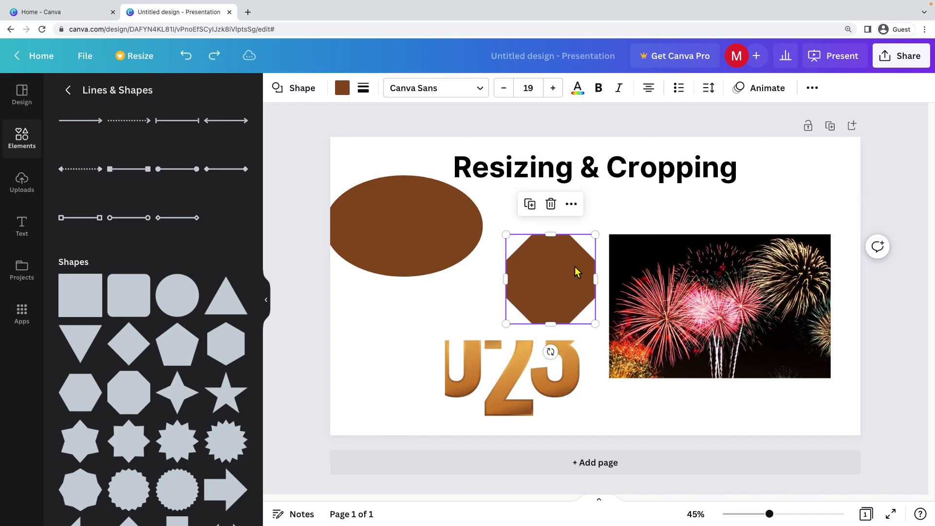
{"action": "left_click", "coordinate": [434, 331]}
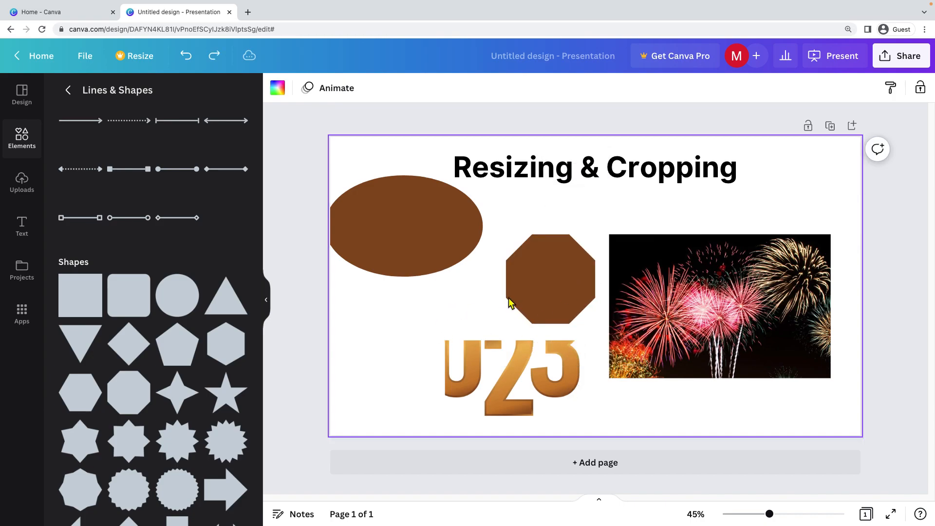
{"action": "left_click", "coordinate": [525, 285]}
{"action": "key", "text": "ctrl+z"}
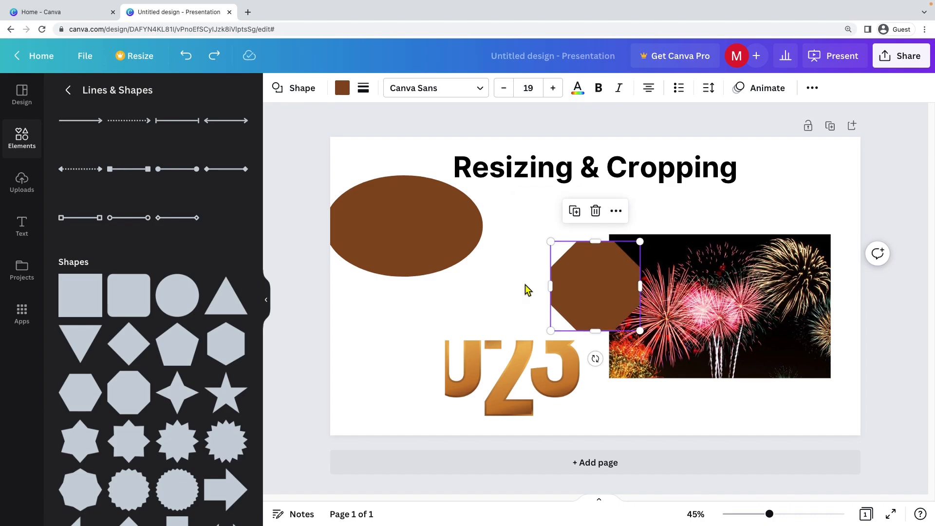
{"action": "key", "text": "ctrl+z"}
- Place the octagon directly against the ellipse's right side and shrink it proportionally from its lower-right corner
{"action": "left_click_drag", "start_coordinate": [610, 273], "coordinate": [592, 265]}
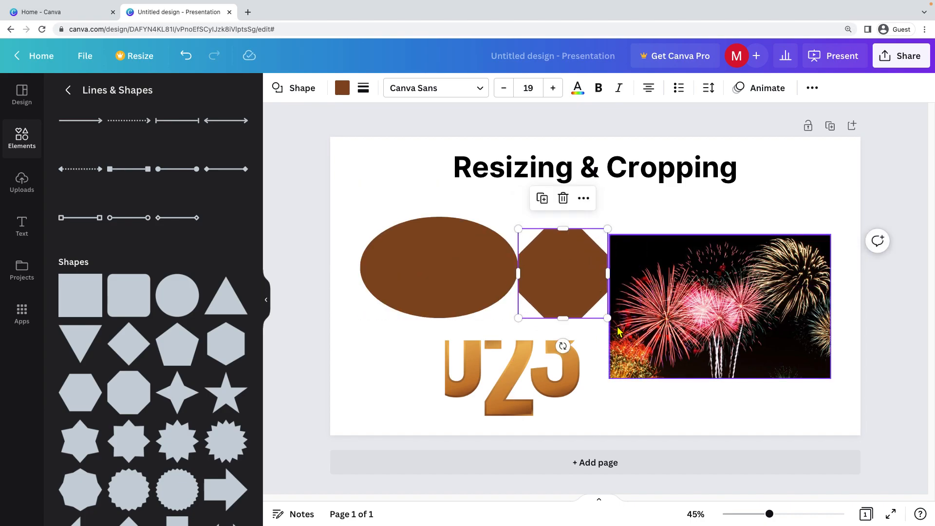
{"action": "left_click_drag", "start_coordinate": [607, 317], "coordinate": [586, 274]}
- Enlarge the fireworks photo proportionally to about 3,730 by 2,421, positioning it so that it covers the whole slide
{"action": "left_click", "coordinate": [702, 329]}
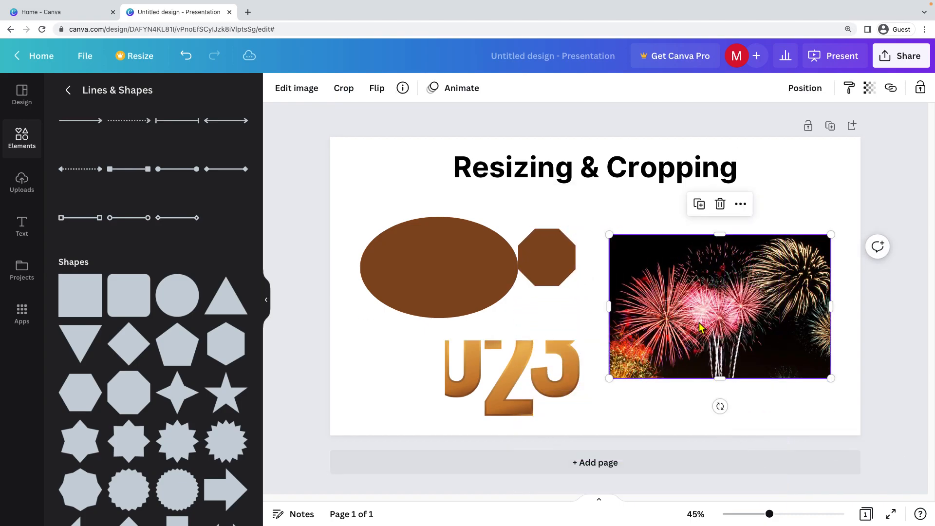
{"action": "left_click_drag", "start_coordinate": [609, 379], "coordinate": [288, 512]}
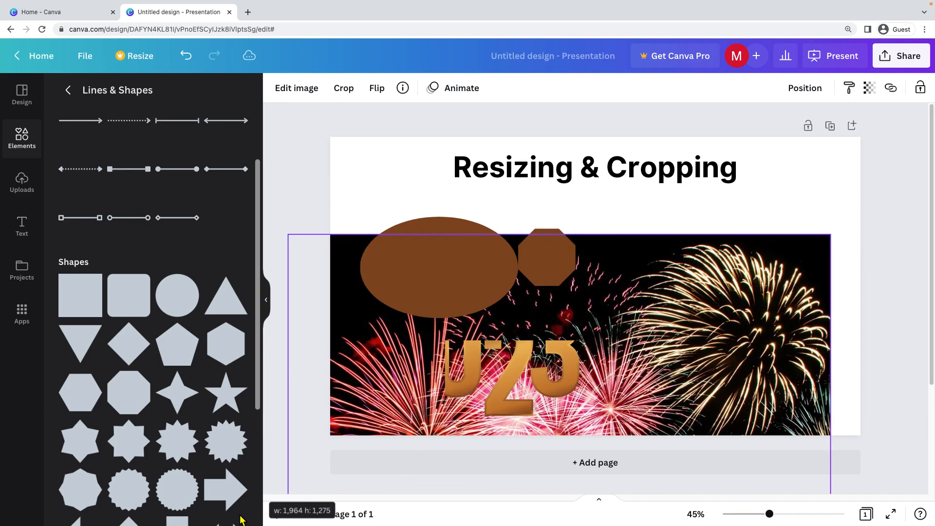
{"action": "left_click_drag", "start_coordinate": [726, 345], "coordinate": [680, 221]}
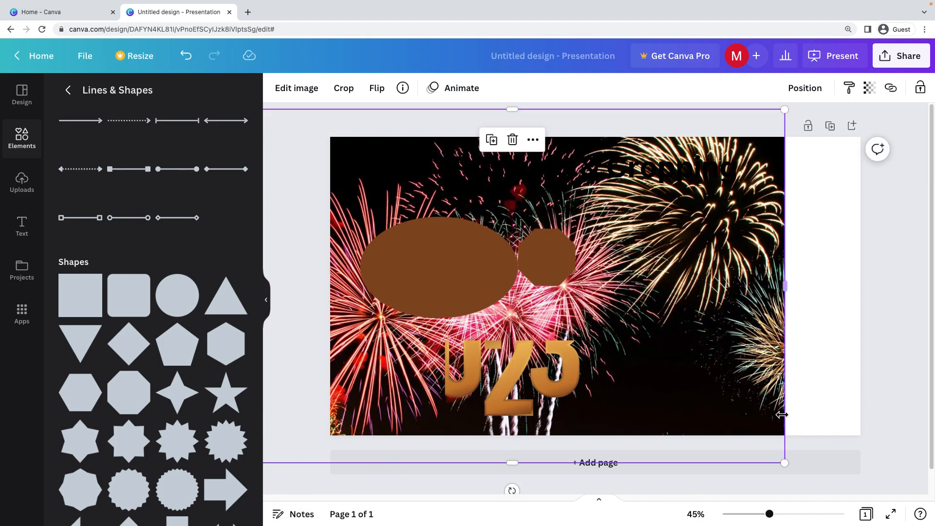
{"action": "left_click_drag", "start_coordinate": [769, 514], "coordinate": [748, 514]}
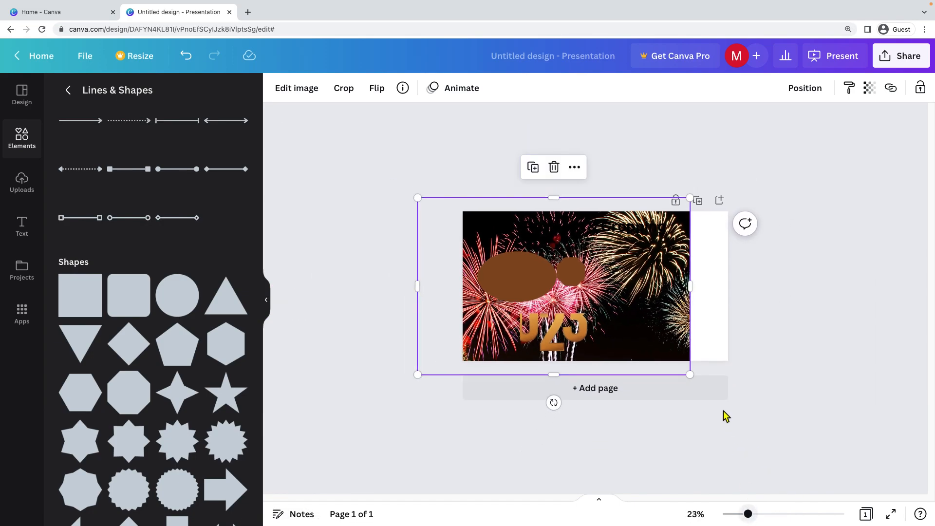
{"action": "left_click_drag", "start_coordinate": [689, 373], "coordinate": [933, 525]}
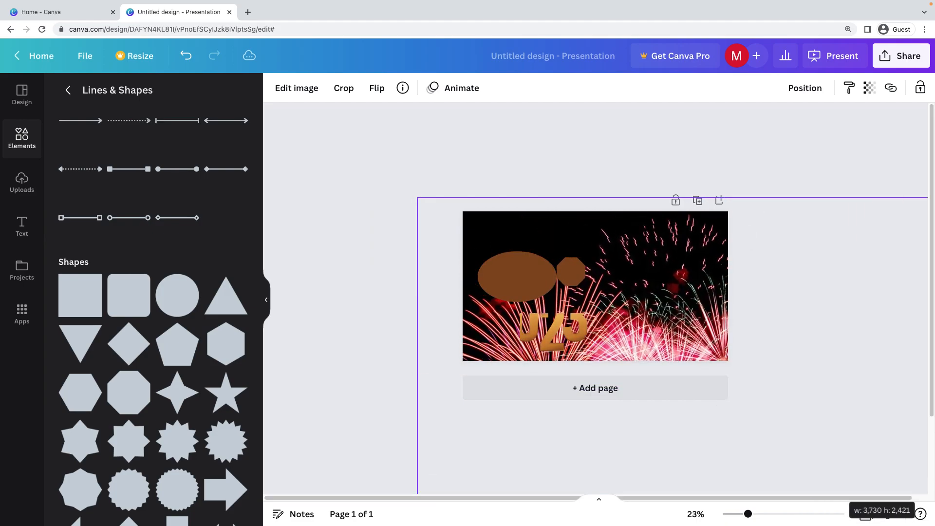
- Enlarge the ellipse beyond the slide, move it past the upper-left corner, and reduce it until it ends just below the title
{"action": "left_click_drag", "start_coordinate": [748, 515], "coordinate": [770, 514]}
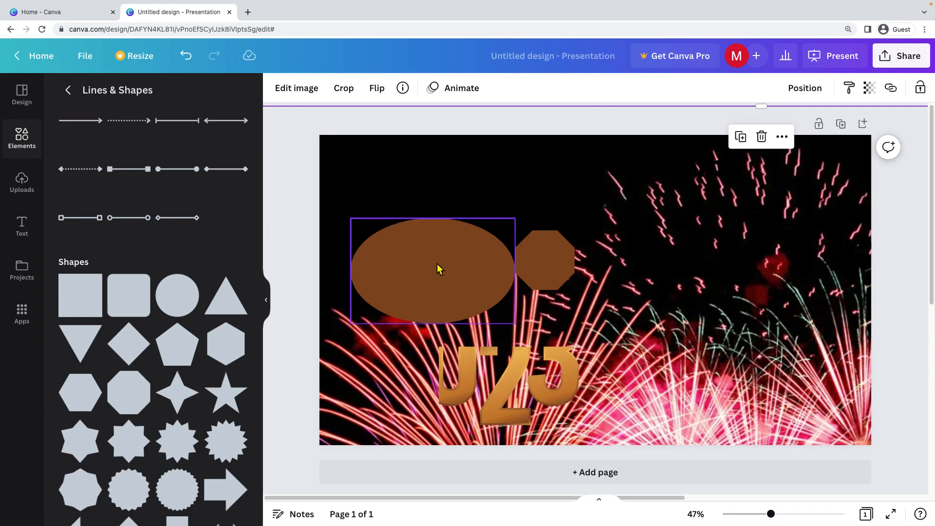
{"action": "left_click", "coordinate": [411, 268]}
{"action": "left_click_drag", "start_coordinate": [515, 323], "coordinate": [877, 497]}
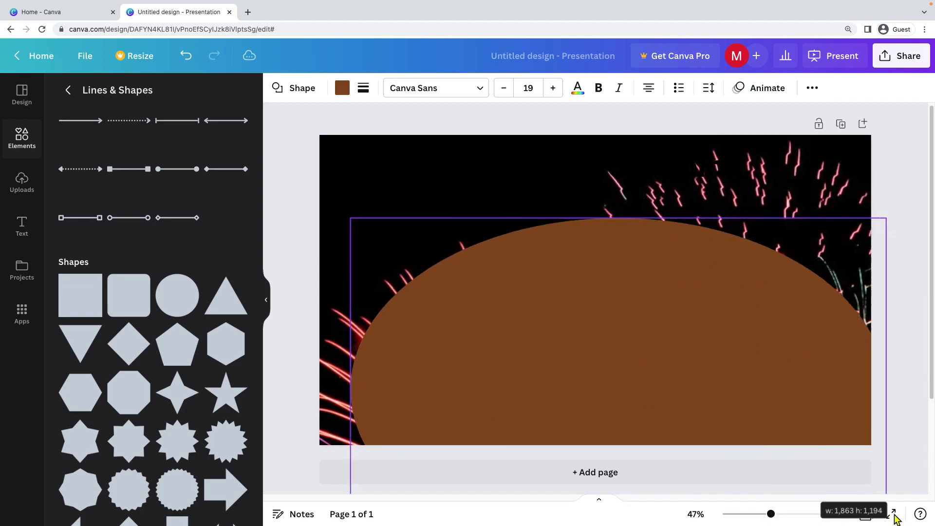
{"action": "left_click_drag", "start_coordinate": [543, 292], "coordinate": [475, 180]}
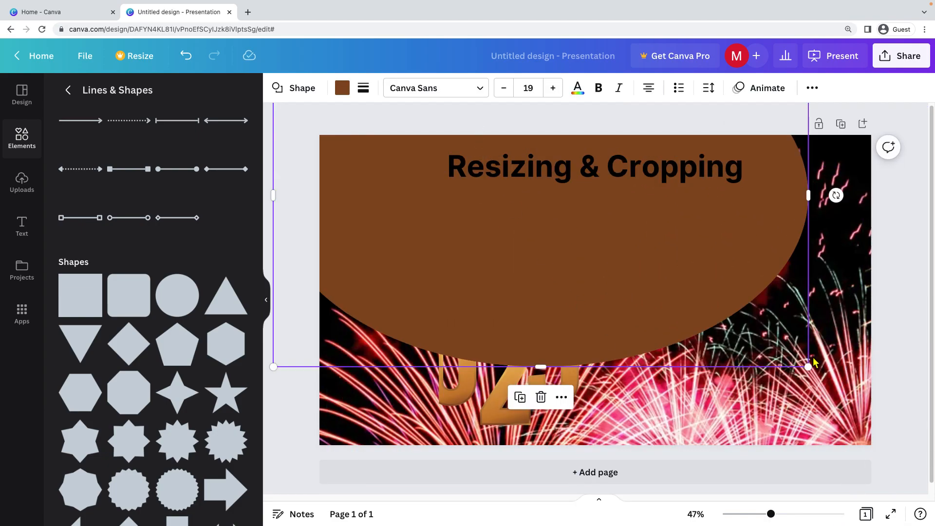
{"action": "left_click_drag", "start_coordinate": [808, 366], "coordinate": [579, 220]}
- Enlarge the 2023 graphic proportionally from its upper-right corner and move it to the slide's top edge, roughly centred
{"action": "left_click", "coordinate": [533, 365]}
{"action": "left_click_drag", "start_coordinate": [580, 343], "coordinate": [831, 121]}
{"action": "left_click_drag", "start_coordinate": [740, 302], "coordinate": [651, 251]}
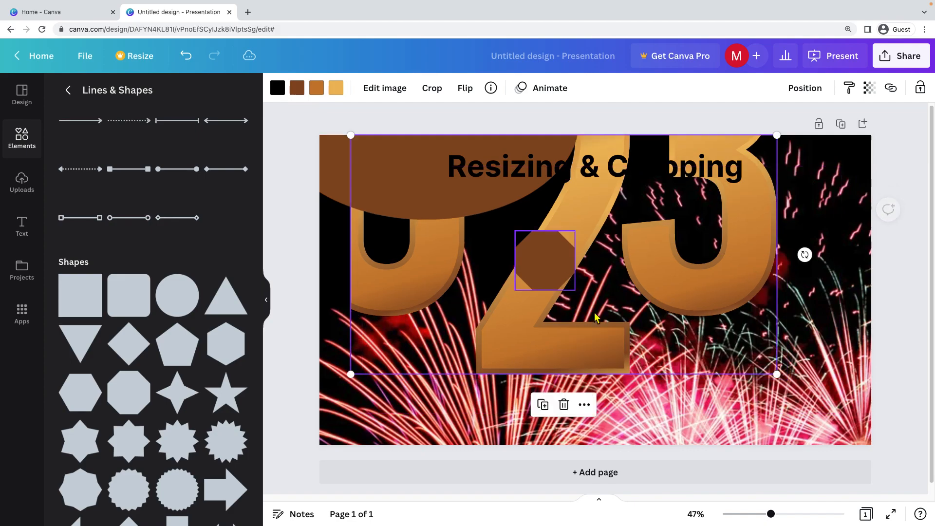
- Keep enlarging and repositioning the 2023 graphic until it extends well beyond the slide's edges
{"action": "left_click_drag", "start_coordinate": [778, 371], "coordinate": [932, 522]}
{"action": "left_click_drag", "start_coordinate": [486, 266], "coordinate": [399, 202]}
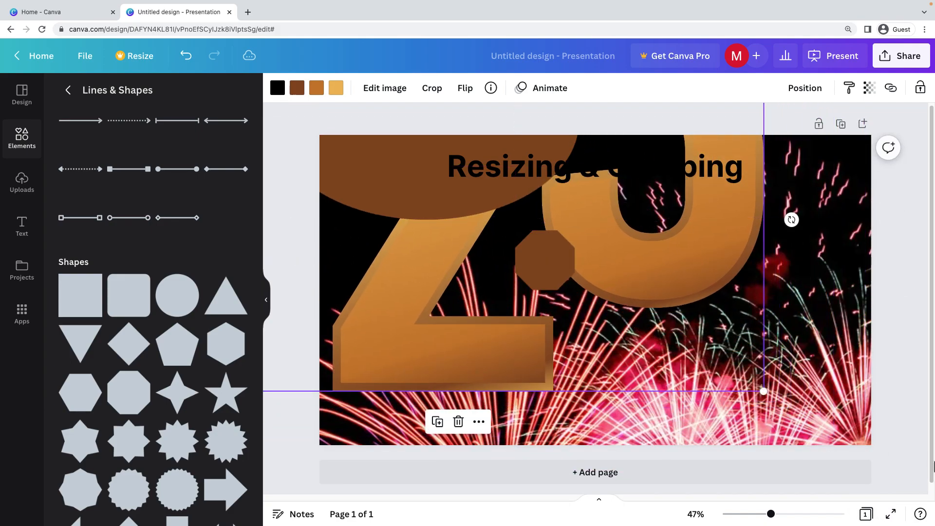
{"action": "left_click_drag", "start_coordinate": [763, 392], "coordinate": [856, 441]}
{"action": "left_click_drag", "start_coordinate": [771, 515], "coordinate": [748, 515]}
{"action": "left_click_drag", "start_coordinate": [728, 363], "coordinate": [929, 489]}
{"action": "left_click_drag", "start_coordinate": [645, 280], "coordinate": [609, 276]}
{"action": "left_click_drag", "start_coordinate": [749, 517], "coordinate": [781, 518]}
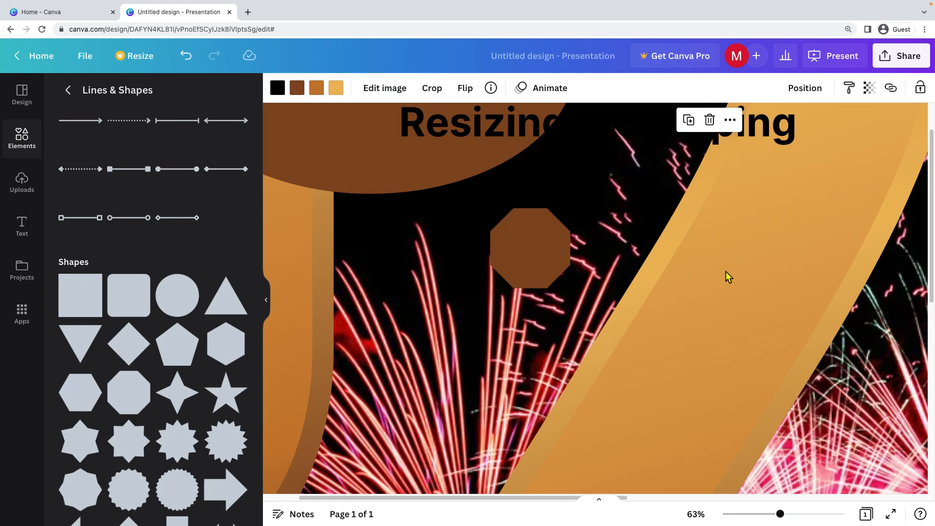
{"action": "left_click", "coordinate": [780, 517]}
{"action": "left_click_drag", "start_coordinate": [751, 514], "coordinate": [749, 514]}
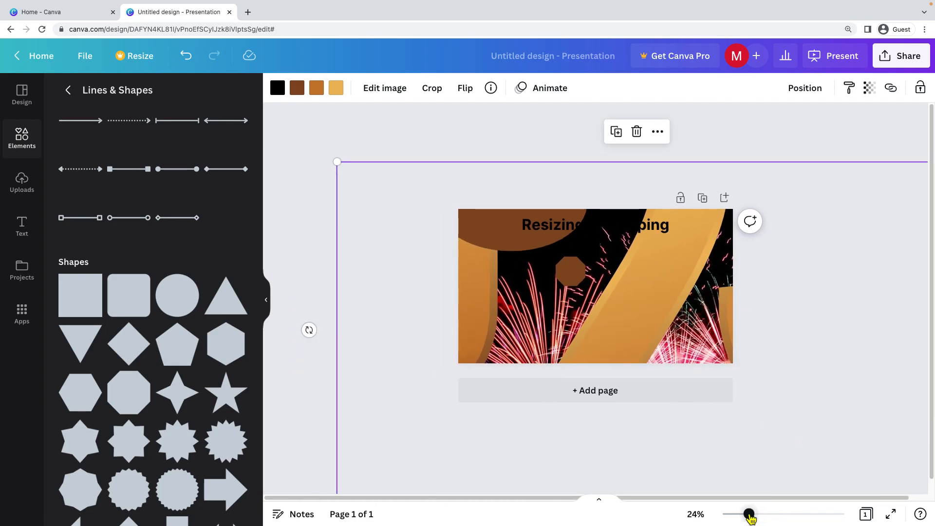
- Shrink the 2023 graphic from its upper-left corner until it clears the slide, and delete the fireworks photo covering the slide
{"action": "left_click_drag", "start_coordinate": [338, 162], "coordinate": [687, 455]}
{"action": "left_click", "coordinate": [762, 445]}
{"action": "left_click", "coordinate": [592, 312]}
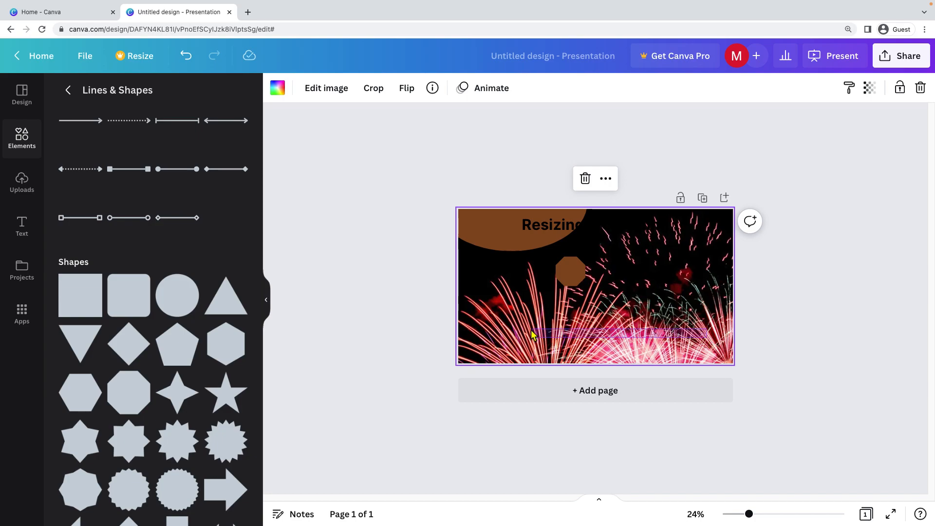
{"action": "left_click", "coordinate": [512, 325]}
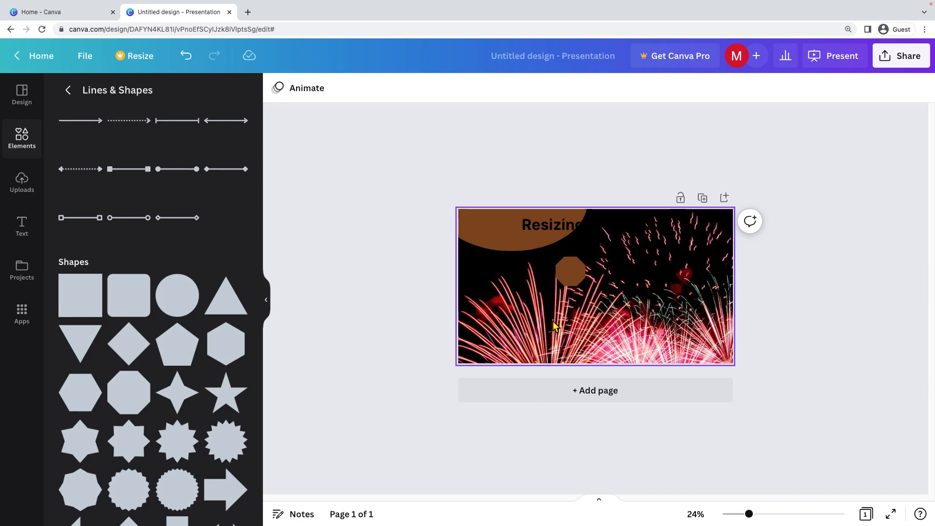
{"action": "key", "text": "Delete"}
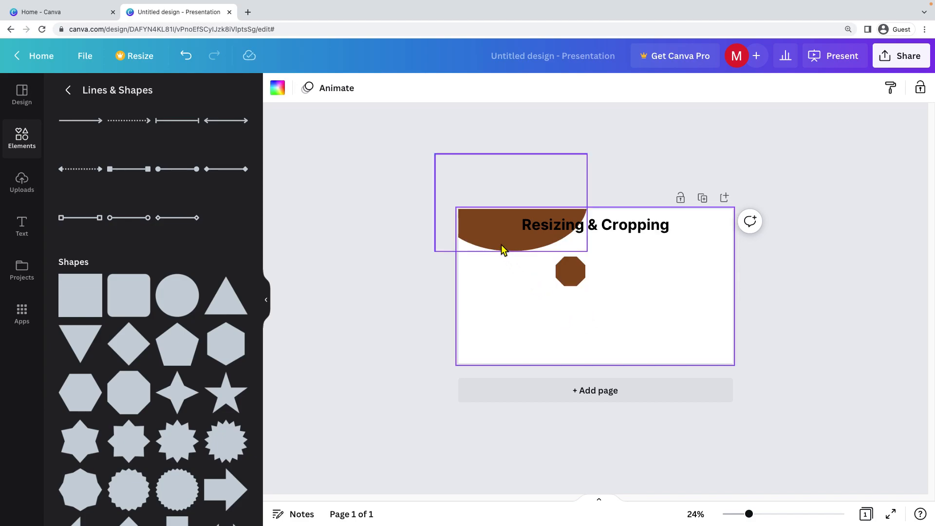
- Move the ellipse below the title, shrink it proportionally, and place it near the slide's left margin, just below and beside the octagon
{"action": "left_click", "coordinate": [501, 245]}
{"action": "left_click_drag", "start_coordinate": [501, 245], "coordinate": [509, 328]}
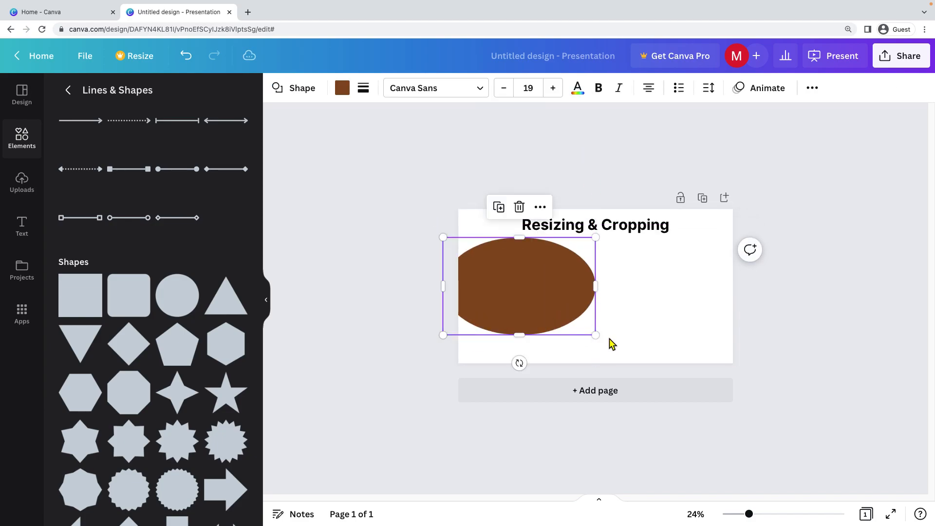
{"action": "left_click_drag", "start_coordinate": [596, 333], "coordinate": [542, 298]}
{"action": "left_click_drag", "start_coordinate": [511, 268], "coordinate": [540, 303]}
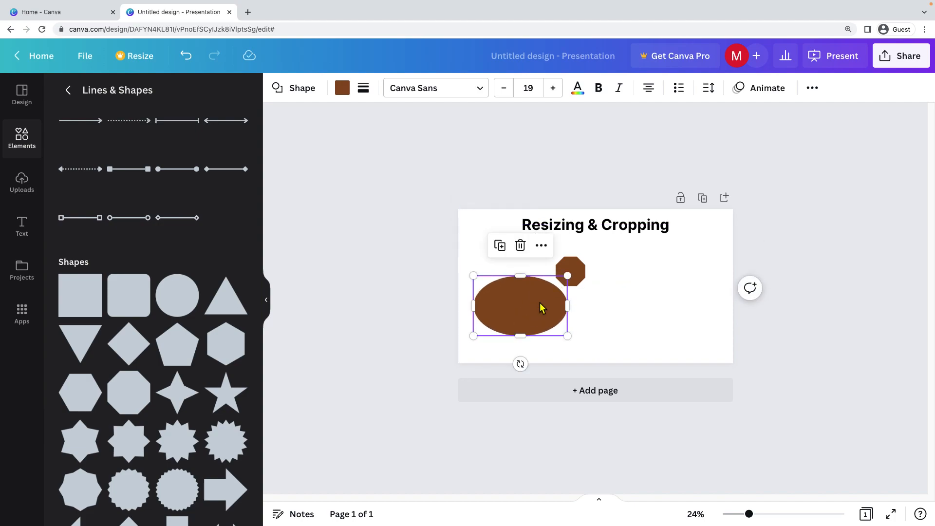